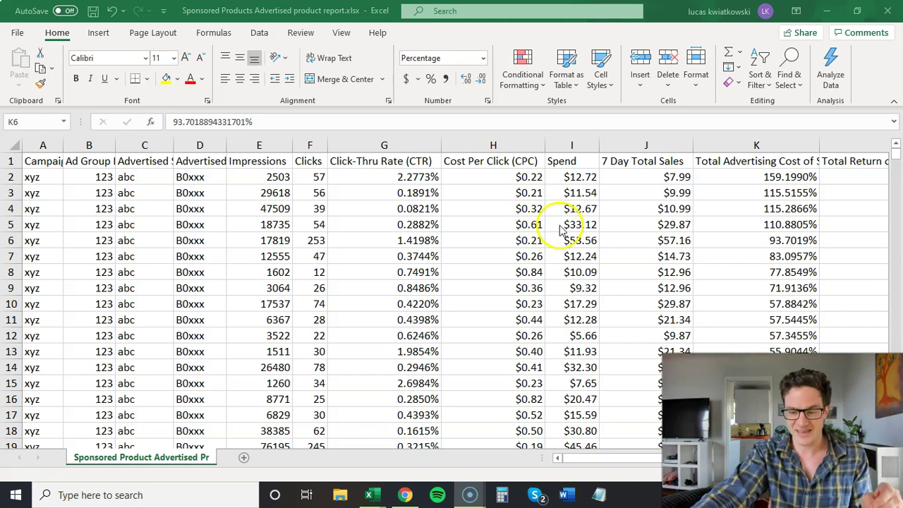
Switch from the Sponsored Products report in Excel to Chrome's advertising dashboard.
{"action": "left_click", "coordinate": [400, 496]}
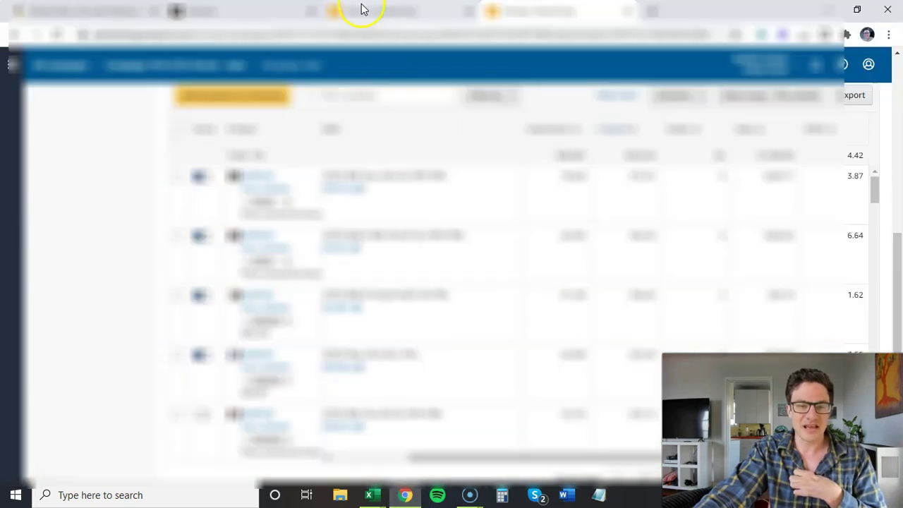
Return to the hiking socks search results and open the Dickies Dri-tech crew socks multipack listing.
{"action": "left_click", "coordinate": [49, 15]}
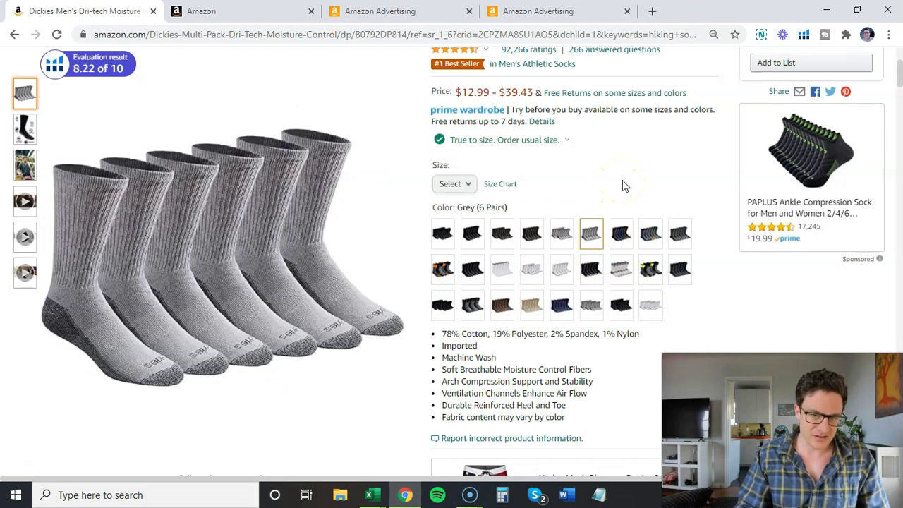
{"action": "scroll", "coordinate": [620, 212], "scroll_direction": "up", "scroll_amount": 3}
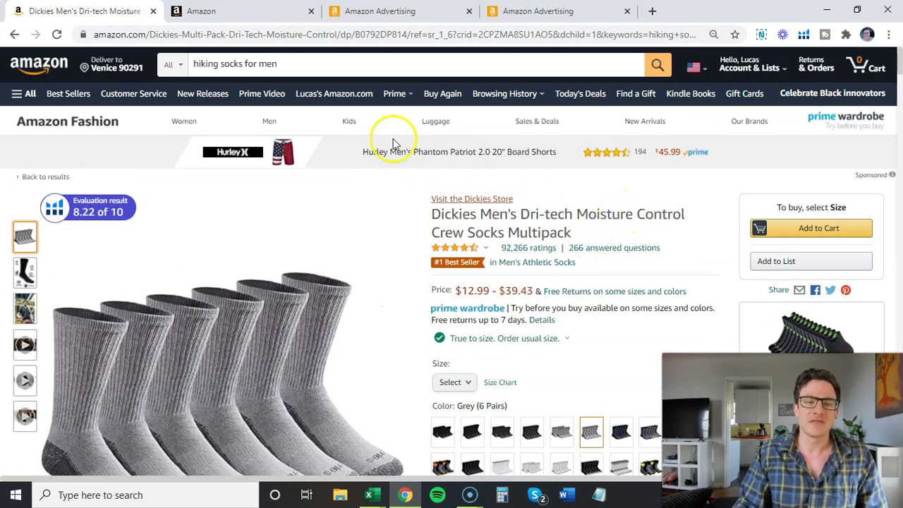
{"action": "left_click", "coordinate": [14, 35]}
{"action": "scroll", "coordinate": [508, 197], "scroll_direction": "up", "scroll_amount": 3}
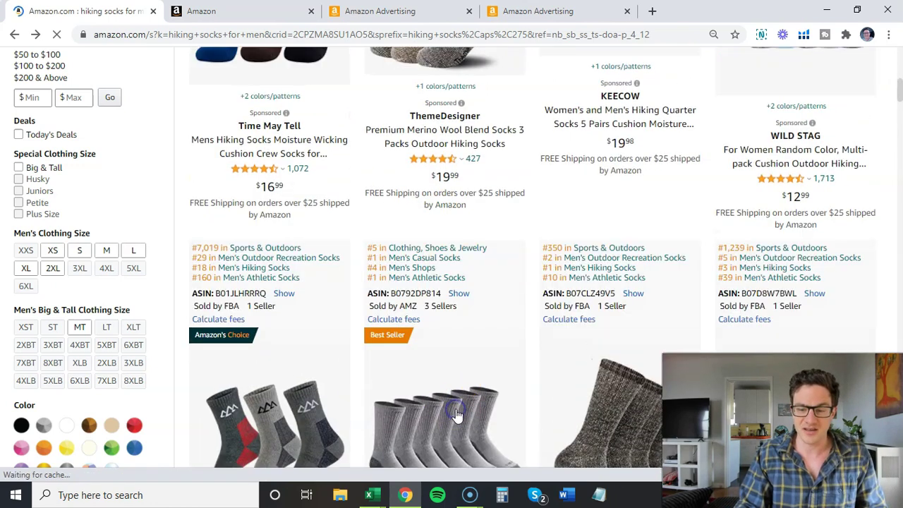
{"action": "left_click", "coordinate": [456, 415]}
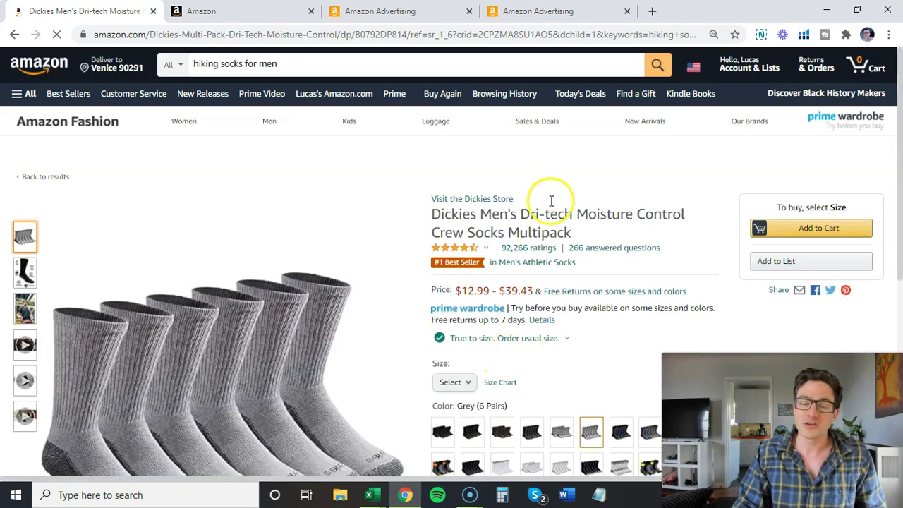
Preview another colour of the Dickies socks and check which sizes are offered.
{"action": "scroll", "coordinate": [635, 181], "scroll_direction": "down", "scroll_amount": 3}
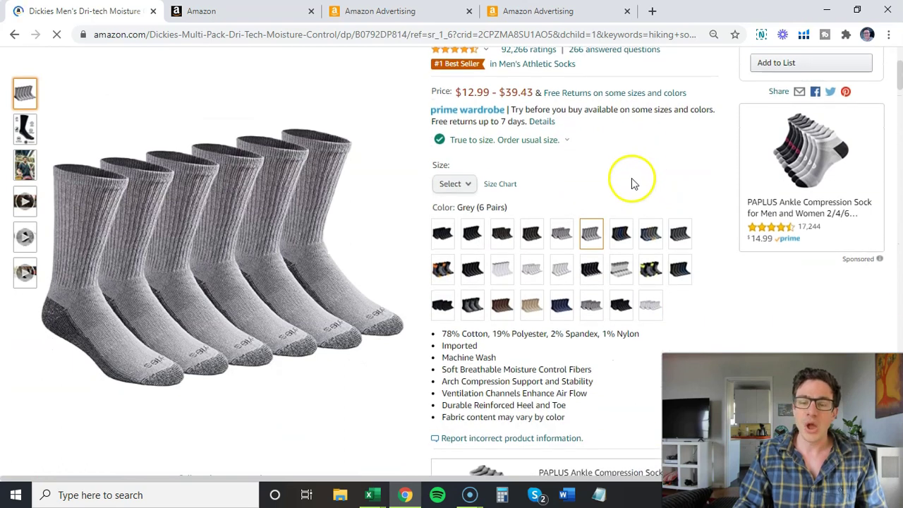
{"action": "left_click", "coordinate": [620, 236]}
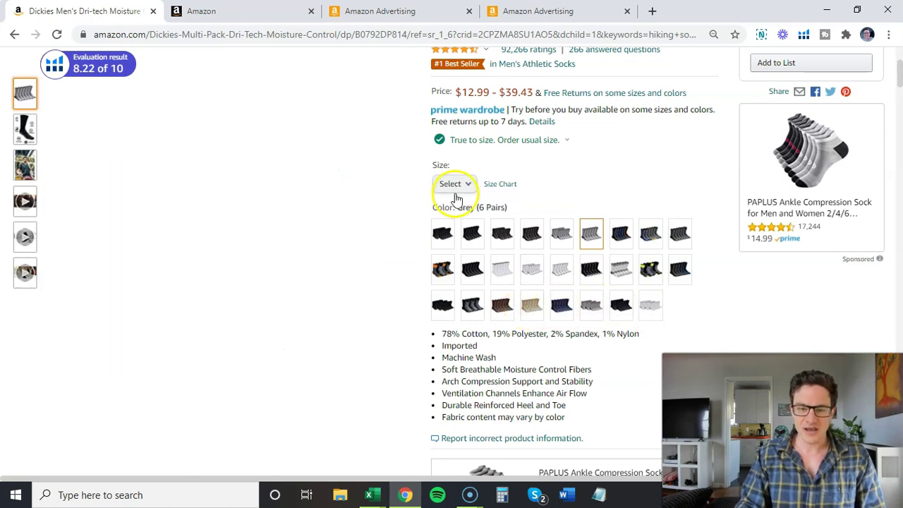
{"action": "left_click", "coordinate": [460, 185]}
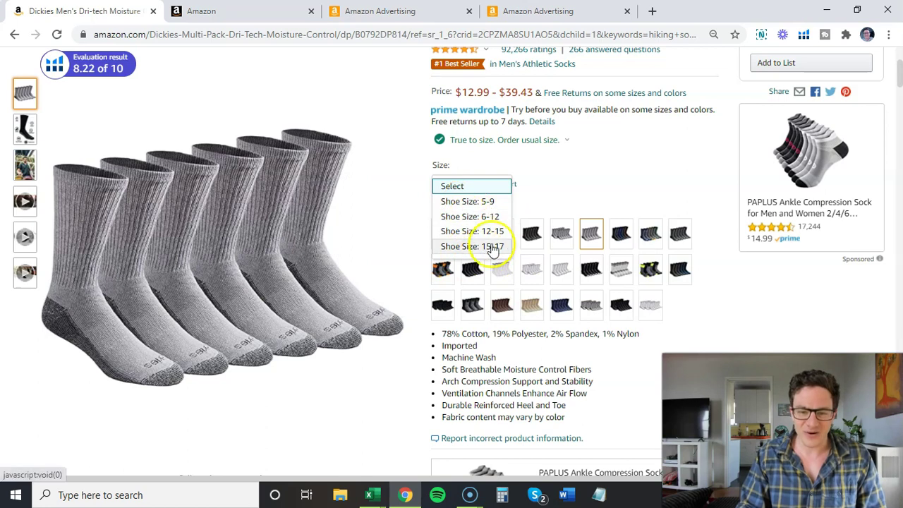
{"action": "left_click", "coordinate": [608, 173]}
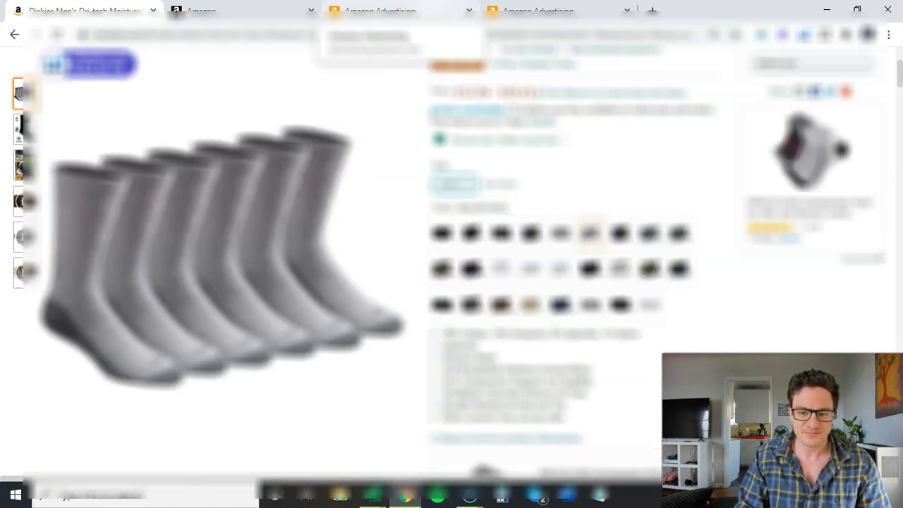
Open the Amazon Advertising advertised products report and scroll to its spend-sorted table.
{"action": "left_click", "coordinate": [380, 11]}
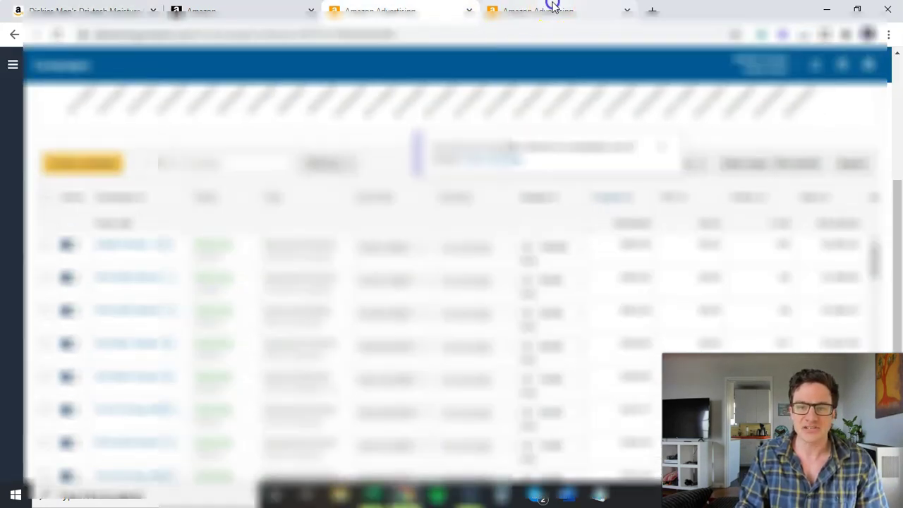
{"action": "left_click", "coordinate": [548, 8]}
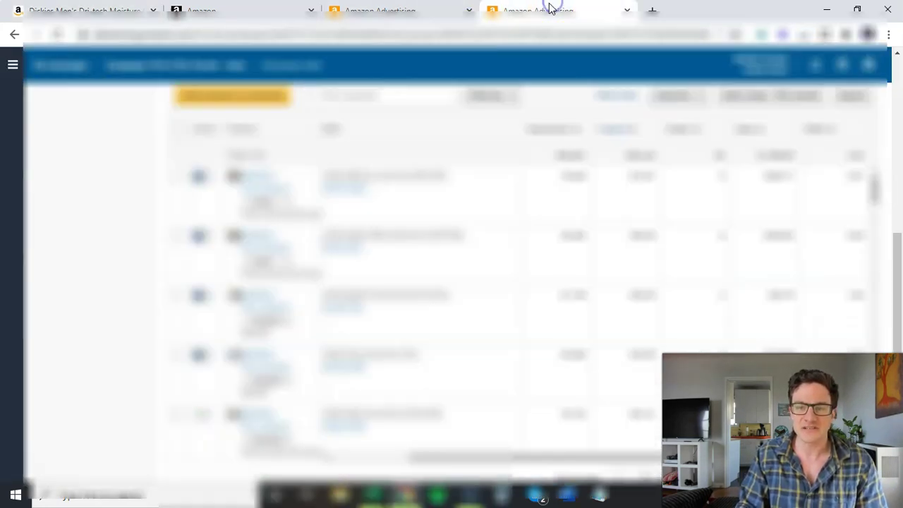
{"action": "scroll", "coordinate": [591, 131], "scroll_direction": "up", "scroll_amount": 2}
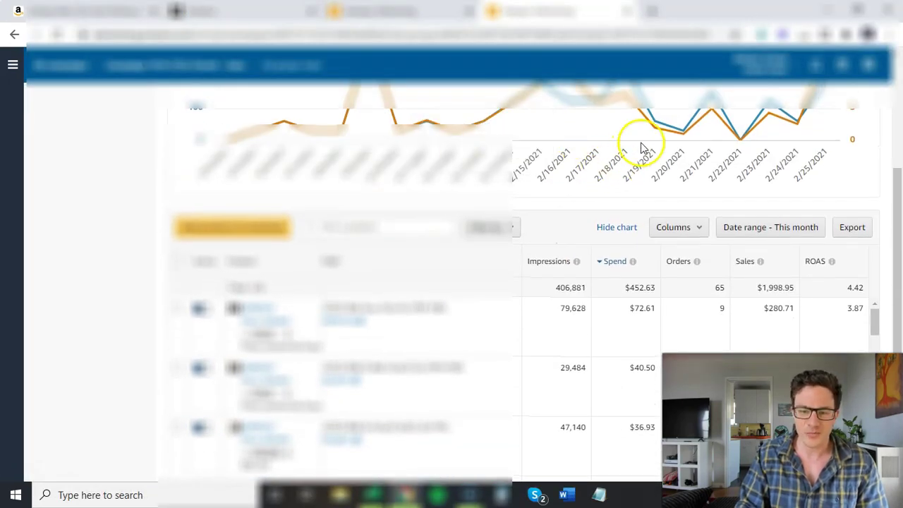
{"action": "scroll", "coordinate": [621, 127], "scroll_direction": "down", "scroll_amount": 1}
{"action": "scroll", "coordinate": [605, 118], "scroll_direction": "down", "scroll_amount": 1}
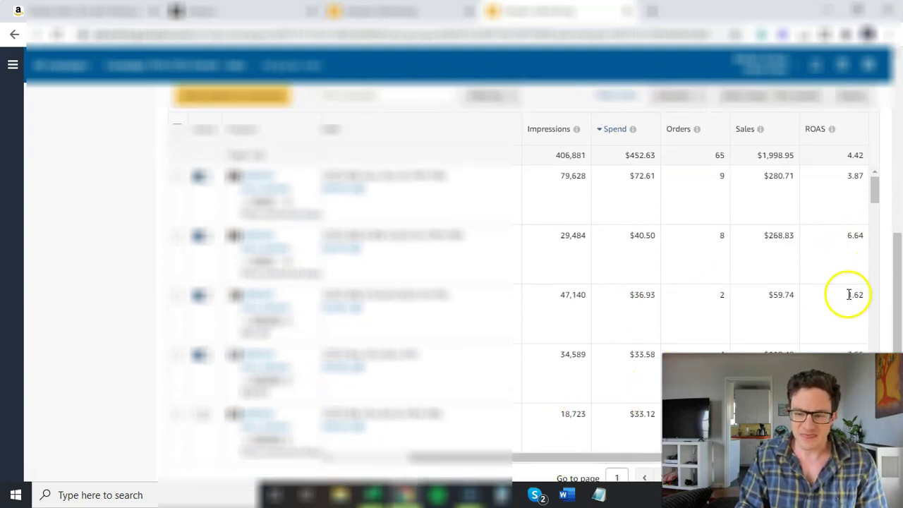
Compare the third row's $36.93 spend and 1.62 ROAS with the first row's 3.87 ROAS.
{"action": "left_click_drag", "start_coordinate": [850, 295], "coordinate": [860, 296]}
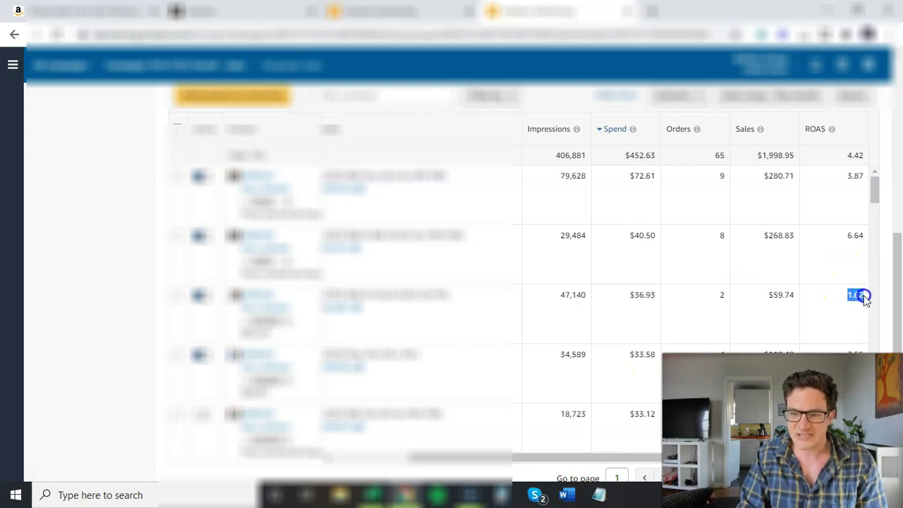
{"action": "left_click", "coordinate": [860, 297]}
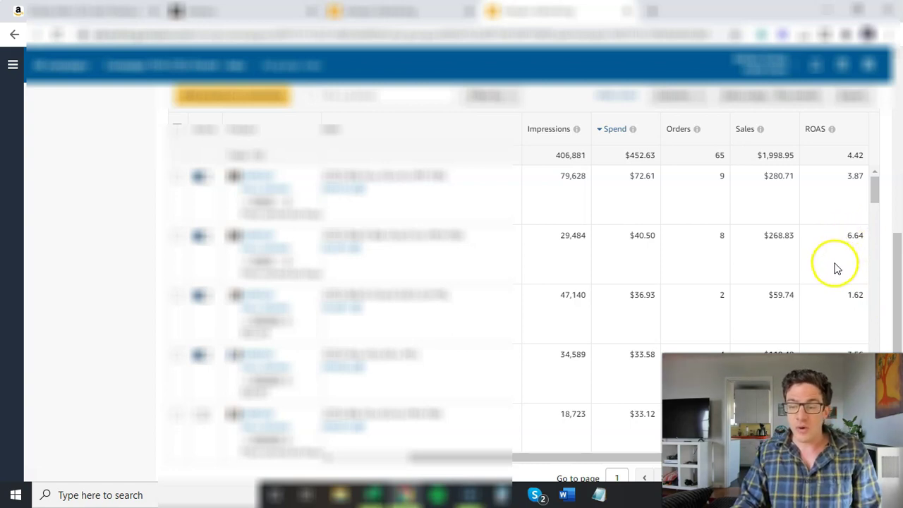
{"action": "left_click", "coordinate": [850, 179]}
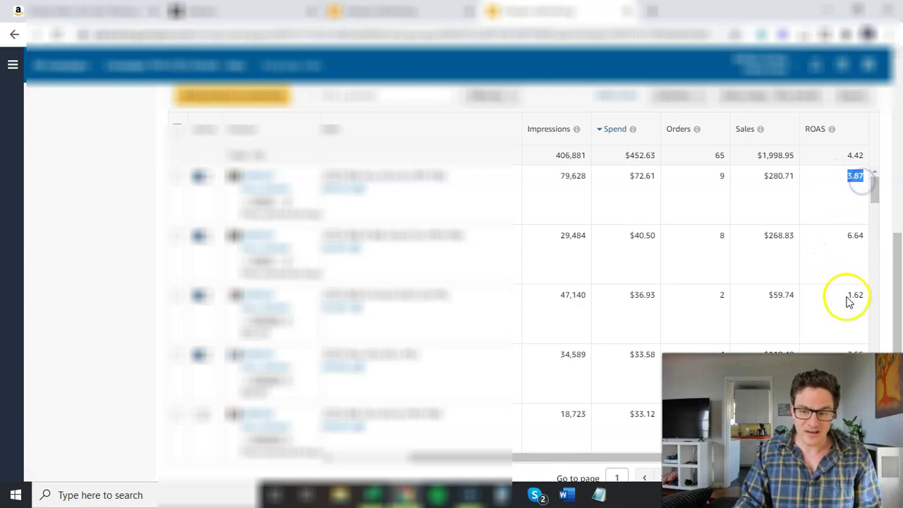
{"action": "left_click_drag", "start_coordinate": [626, 300], "coordinate": [863, 292]}
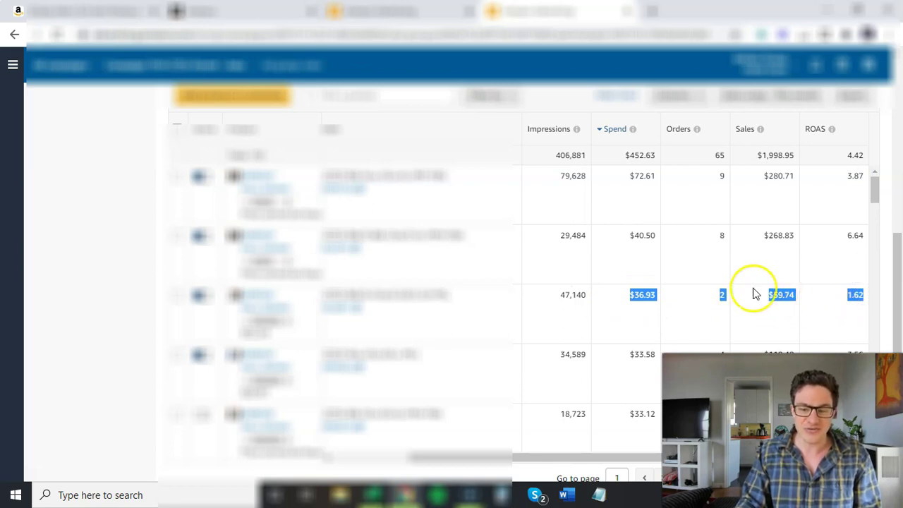
{"action": "left_click", "coordinate": [782, 290]}
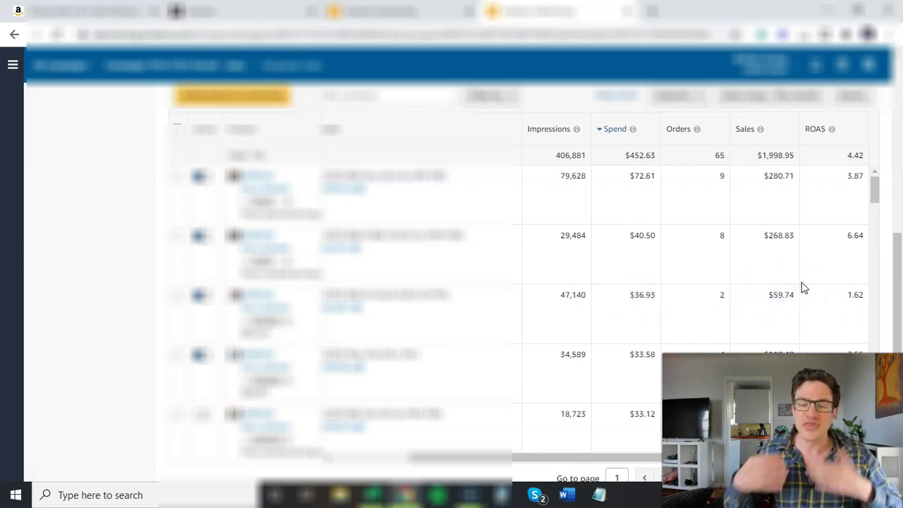
{"action": "left_click", "coordinate": [812, 282]}
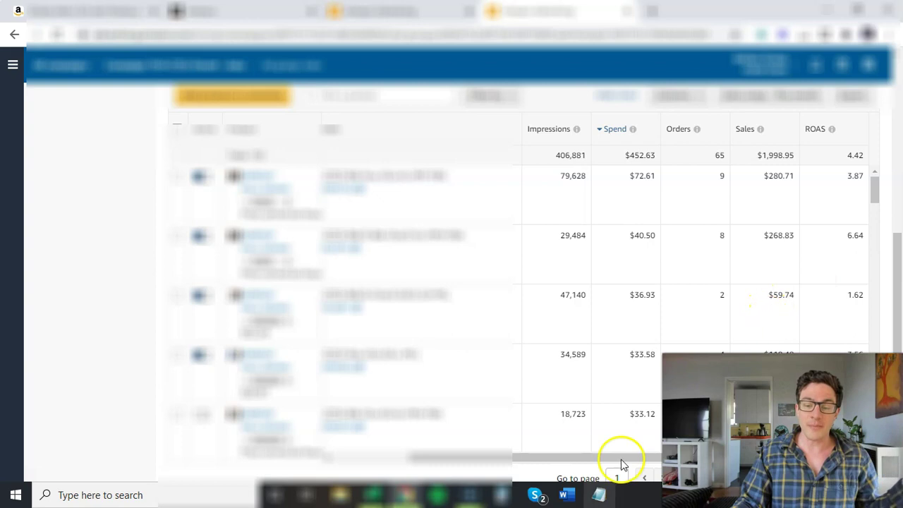
{"action": "left_click", "coordinate": [380, 499]}
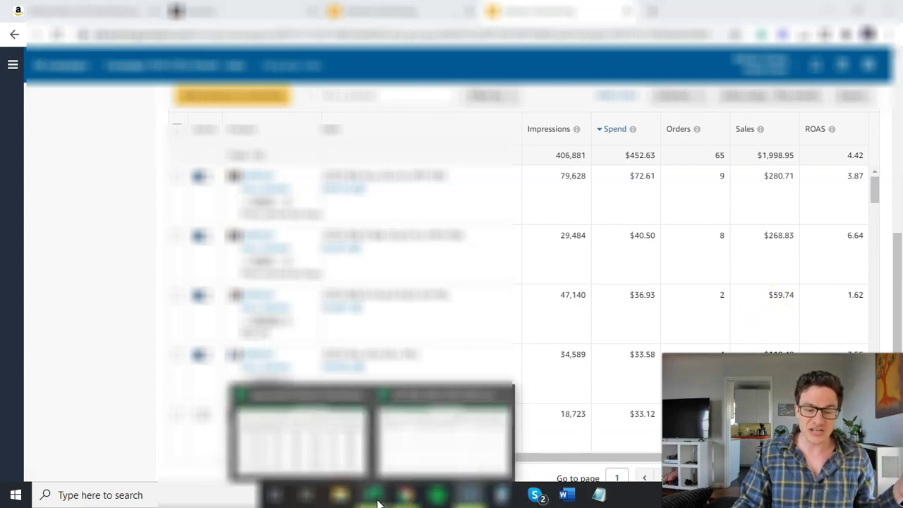
Bring the Sponsored Products report back in Excel and look over the top rows' campaign, ad group and SKU.
{"action": "right_click", "coordinate": [374, 497]}
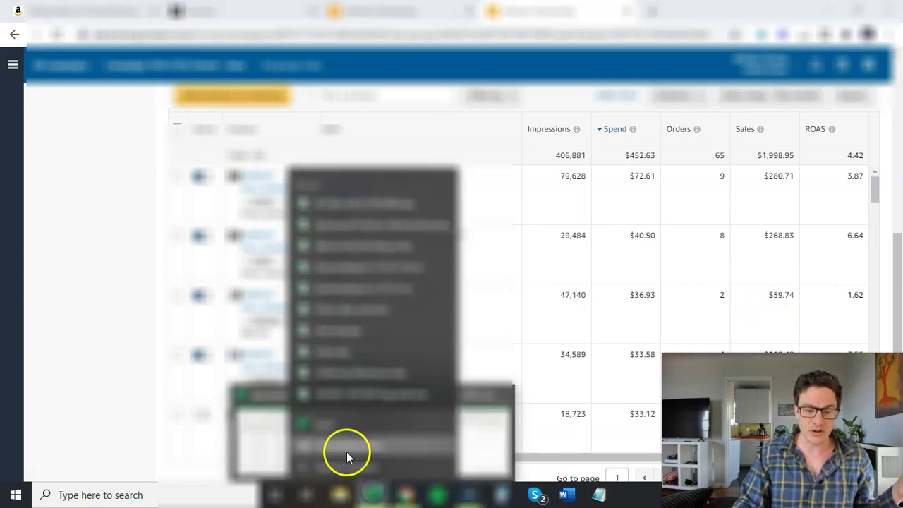
{"action": "left_click", "coordinate": [264, 440]}
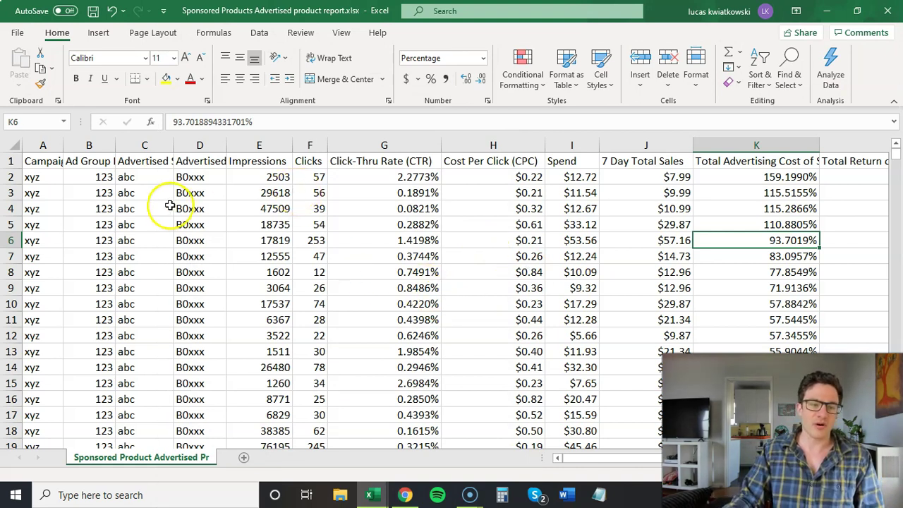
{"action": "left_click_drag", "start_coordinate": [37, 176], "coordinate": [199, 242]}
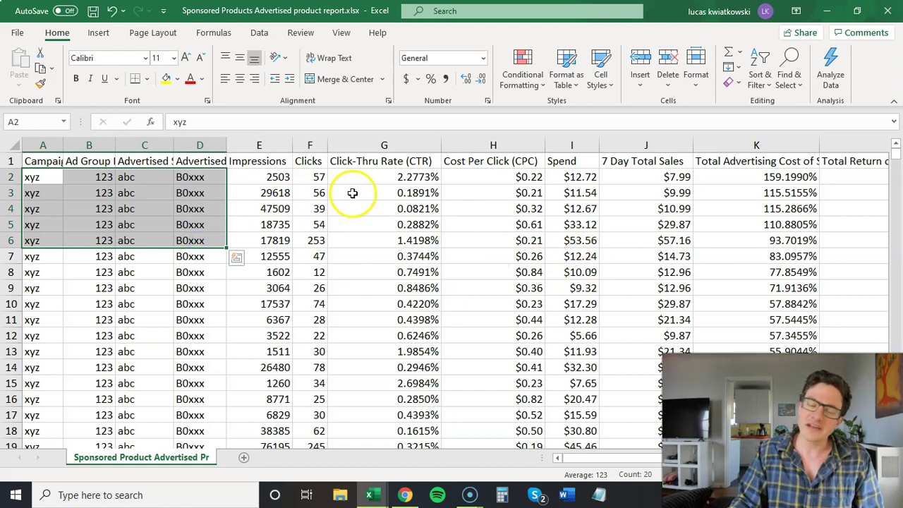
{"action": "left_click", "coordinate": [313, 177]}
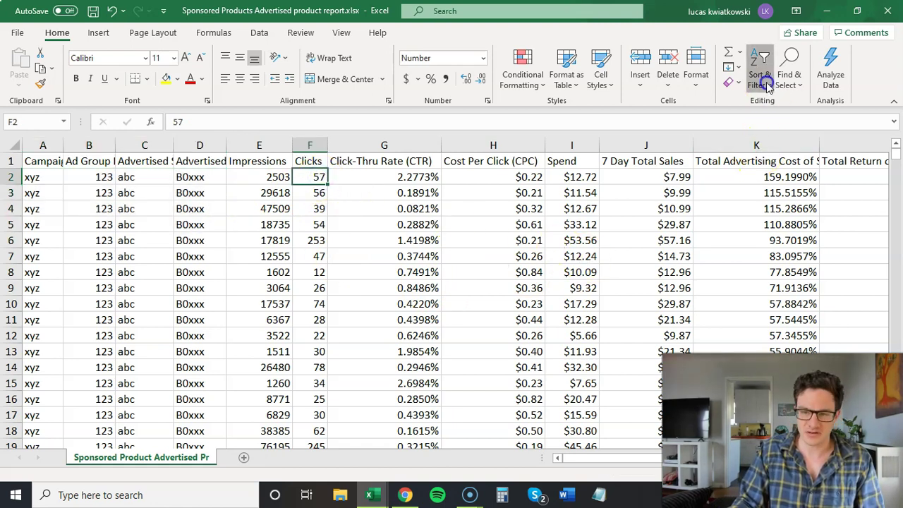
Sort the report by Clicks, then by ACoS largest to smallest, topping at 159.1990%.
{"action": "left_click", "coordinate": [767, 83]}
{"action": "left_click", "coordinate": [780, 121]}
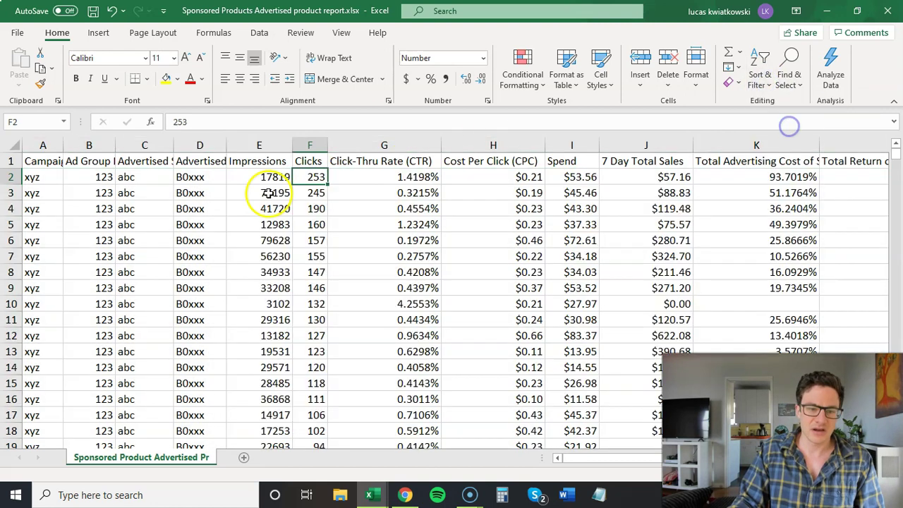
{"action": "left_click", "coordinate": [746, 183]}
{"action": "left_click", "coordinate": [759, 67]}
{"action": "left_click", "coordinate": [778, 122]}
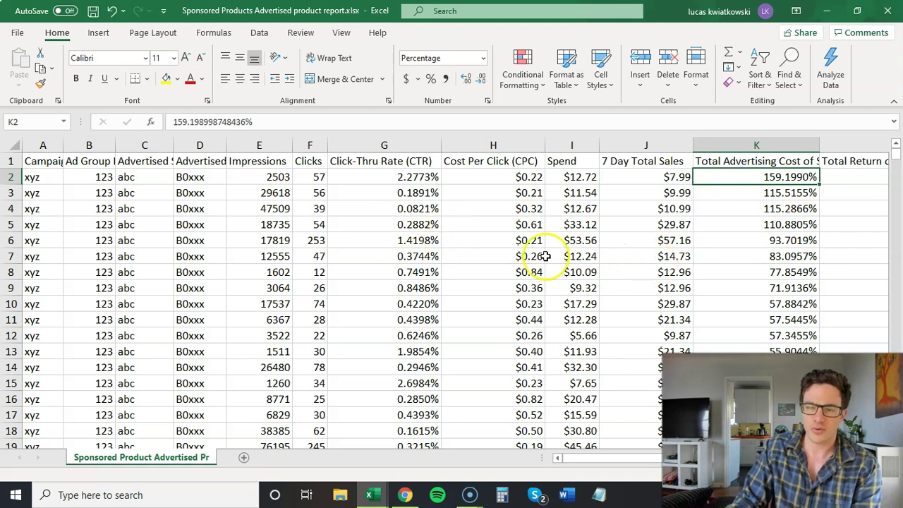
{"action": "left_click", "coordinate": [317, 177]}
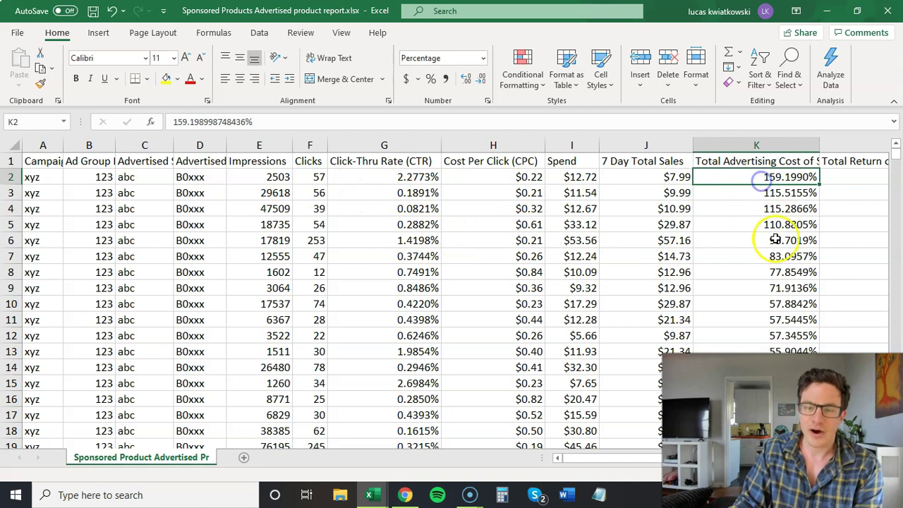
Copy the top row's campaign xyz, ad group 123 and SKU abc from A2:C2.
{"action": "left_click", "coordinate": [584, 177]}
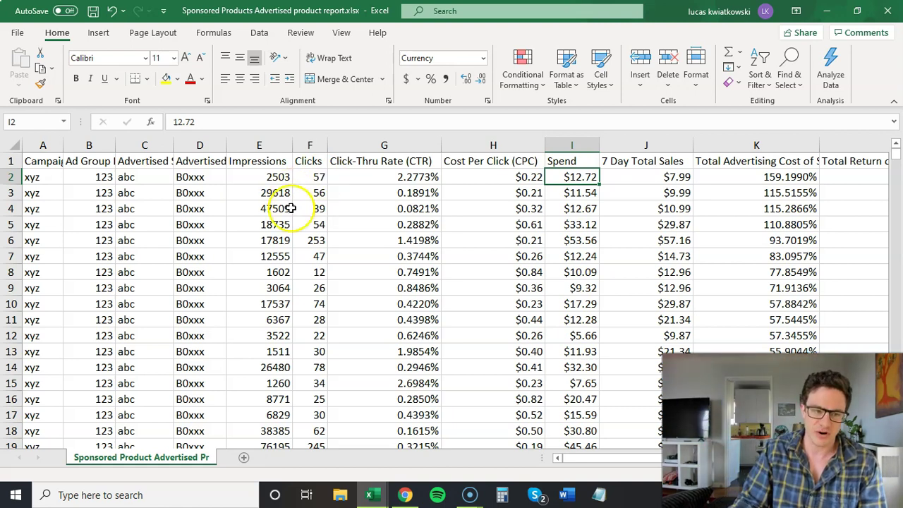
{"action": "left_click", "coordinate": [41, 178]}
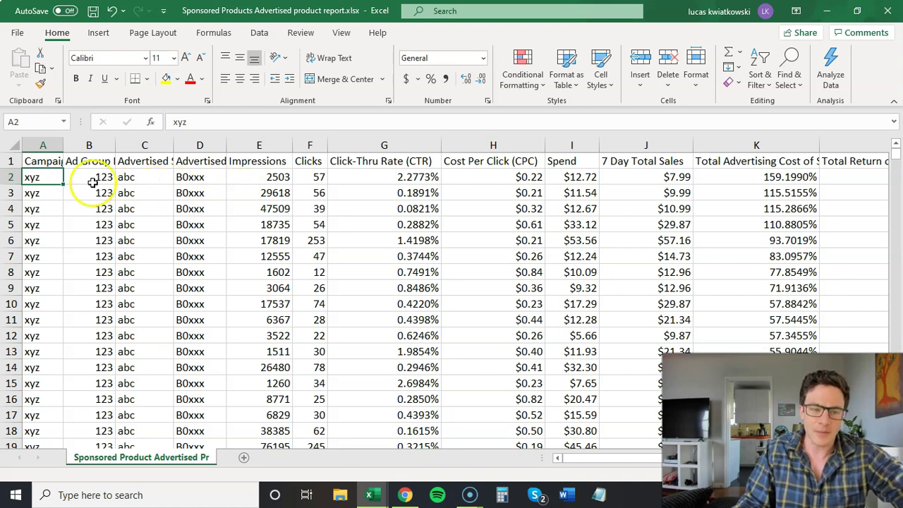
{"action": "left_click", "coordinate": [150, 175]}
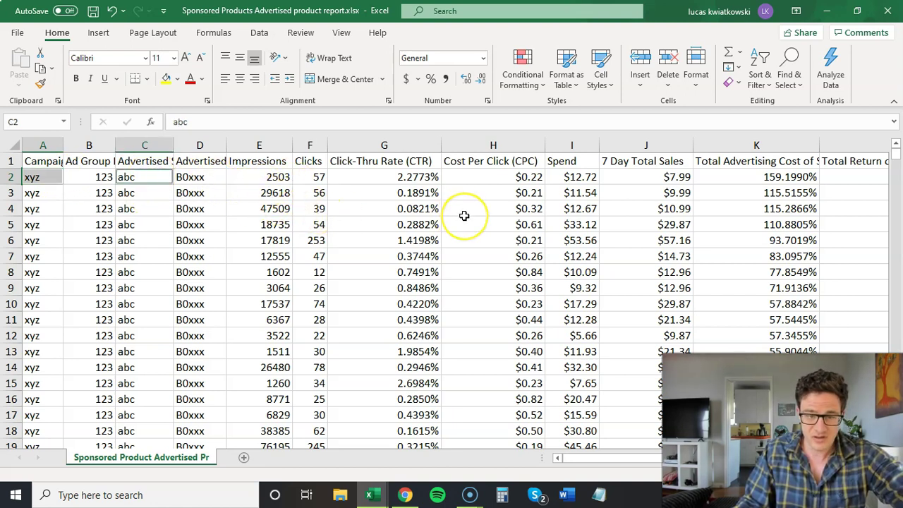
{"action": "left_click", "coordinate": [52, 177]}
{"action": "left_click", "coordinate": [91, 177], "text": "ctrl"}
{"action": "left_click", "coordinate": [141, 177], "text": "ctrl"}
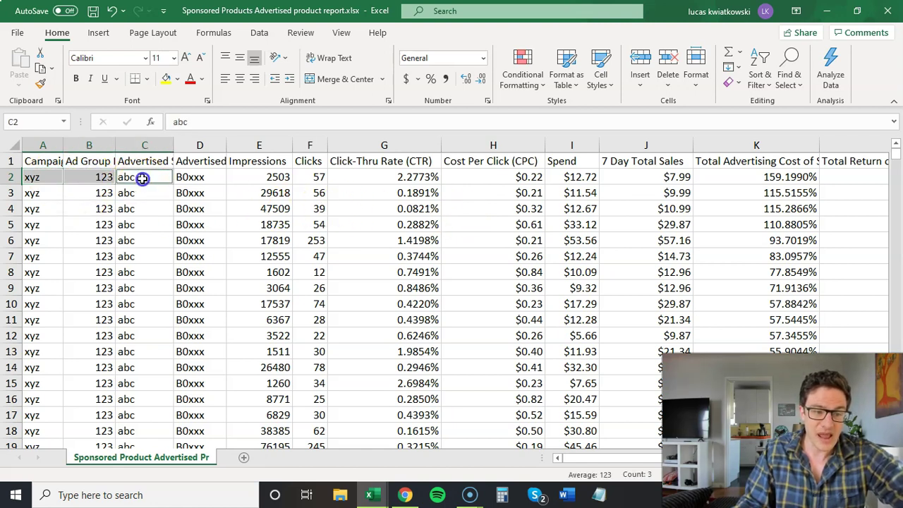
{"action": "key", "text": "ctrl+c"}
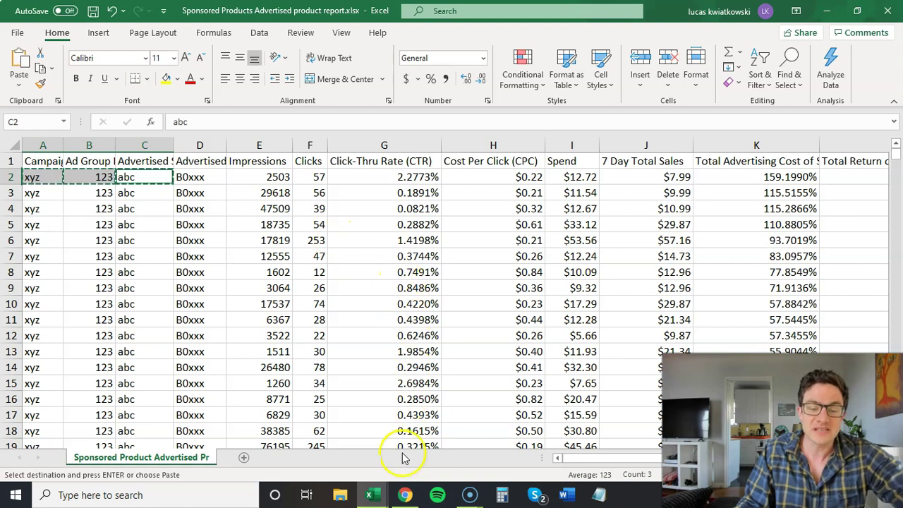
Paste xyz, 123, abc into D2 of ACTUAL BULK UPLOADS and move 123 under Ad Group.
{"action": "mouse_move", "coordinate": [379, 502]}
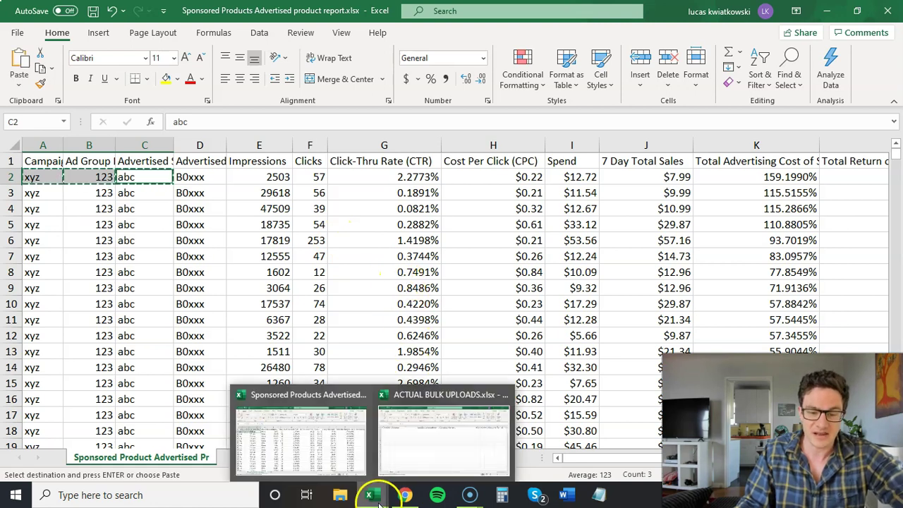
{"action": "left_click", "coordinate": [409, 454]}
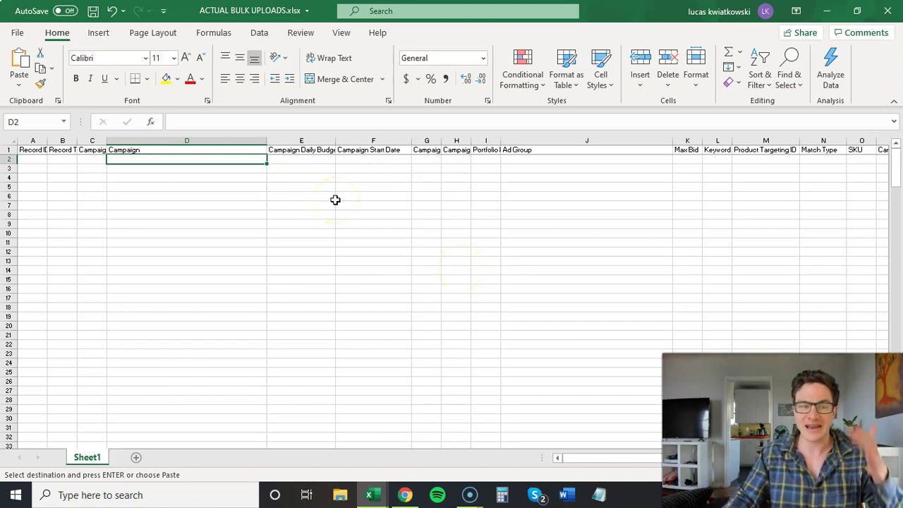
{"action": "key", "text": "ctrl+v"}
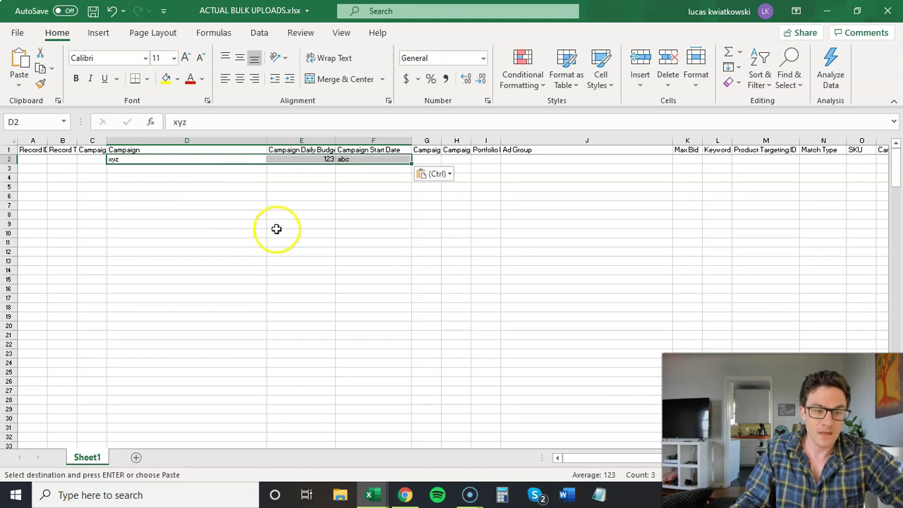
{"action": "left_click", "coordinate": [175, 160]}
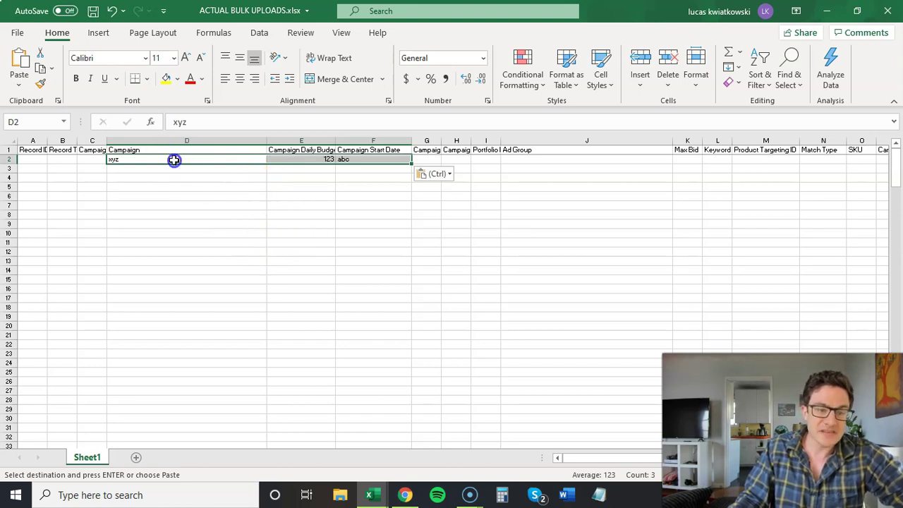
{"action": "left_click", "coordinate": [296, 162]}
{"action": "key", "text": "ctrl+c"}
{"action": "left_click", "coordinate": [567, 160]}
{"action": "key", "text": "ctrl+v"}
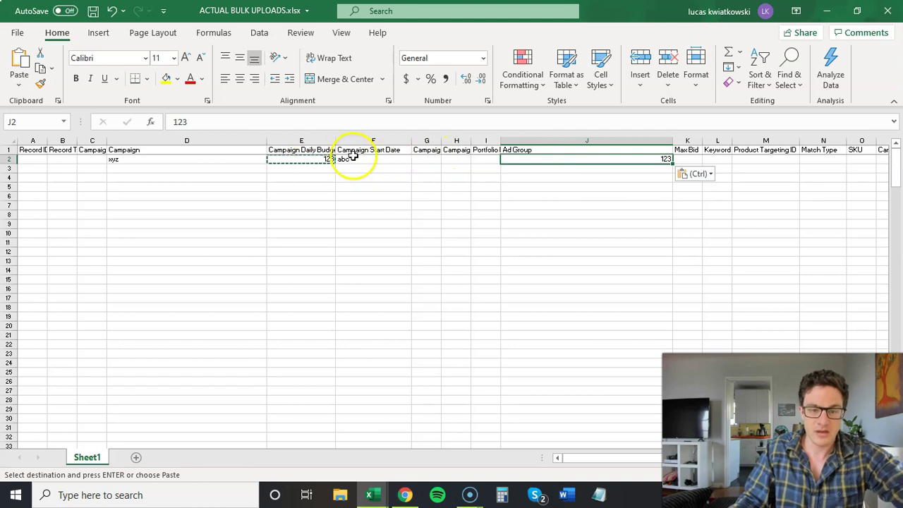
Move abc under SKU and clear the leftover values in E2:F2.
{"action": "left_click", "coordinate": [358, 160]}
{"action": "key", "text": "ctrl+c"}
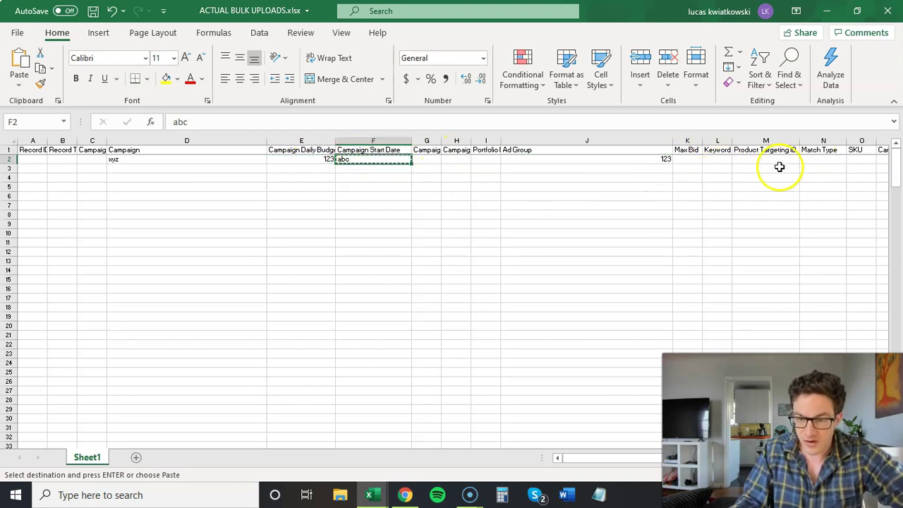
{"action": "left_click", "coordinate": [858, 160]}
{"action": "key", "text": "ctrl+v"}
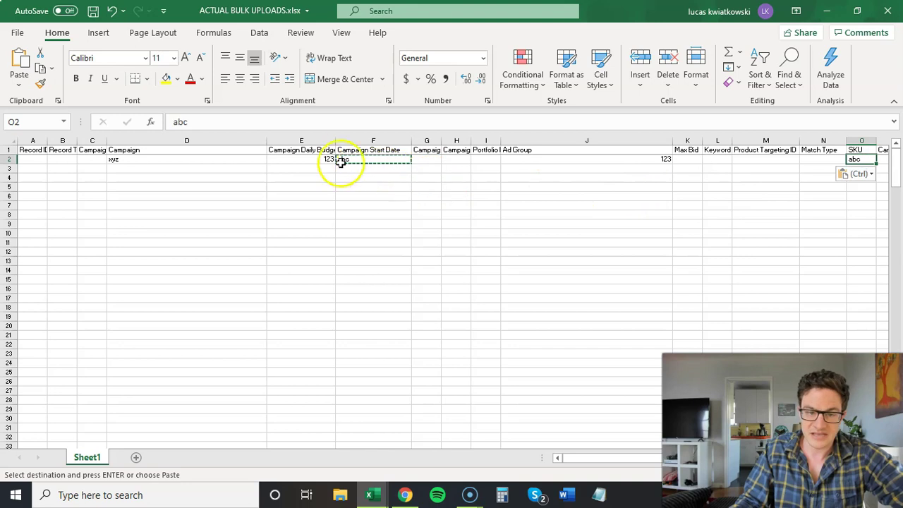
{"action": "left_click_drag", "start_coordinate": [313, 159], "coordinate": [359, 159]}
{"action": "key", "text": "Delete"}
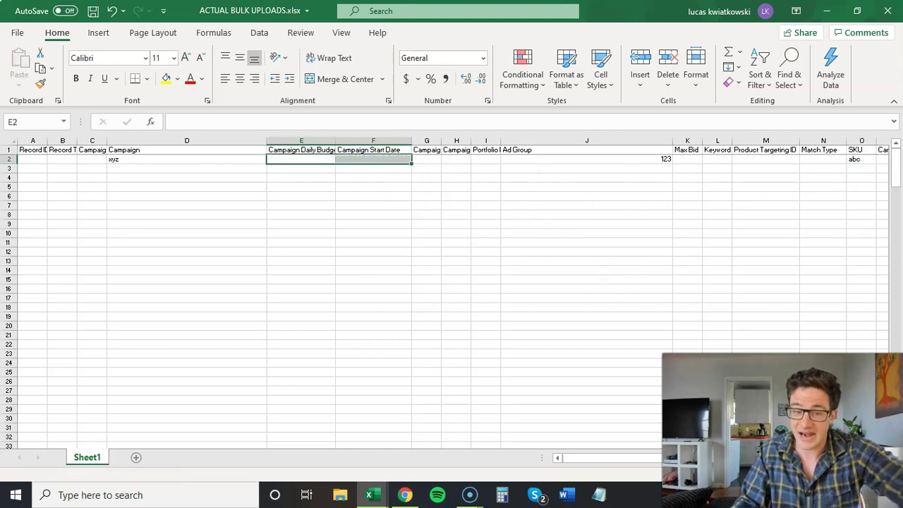
Enter Paused as row 2's Status in R2.
{"action": "scroll", "coordinate": [649, 455], "scroll_direction": "right", "scroll_amount": 1}
{"action": "scroll", "coordinate": [452, 296], "scroll_direction": "right", "scroll_amount": 2}
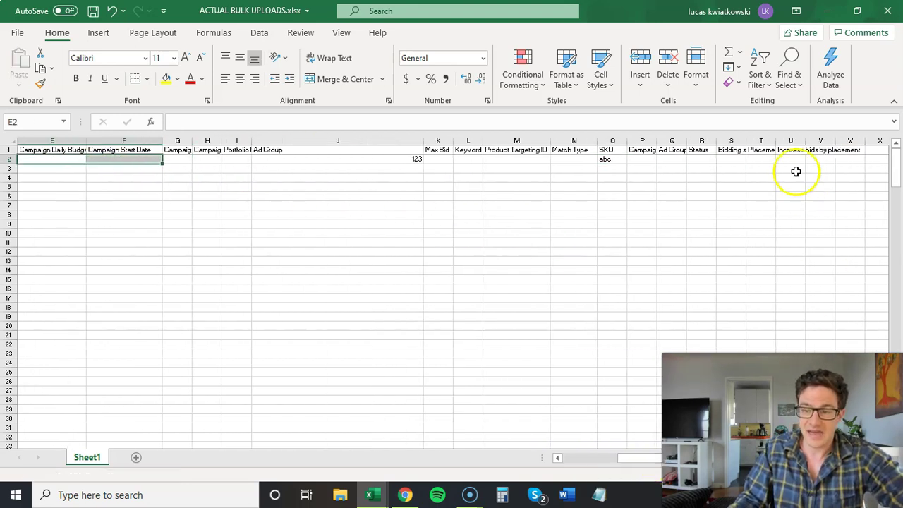
{"action": "left_click", "coordinate": [699, 160]}
{"action": "type", "text": "Pa"}
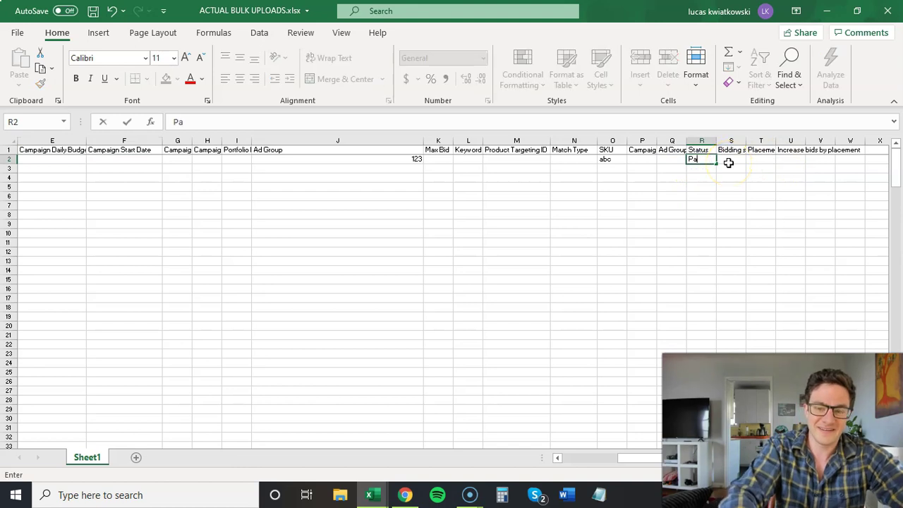
{"action": "type", "text": "used"}
{"action": "key", "text": "Return"}
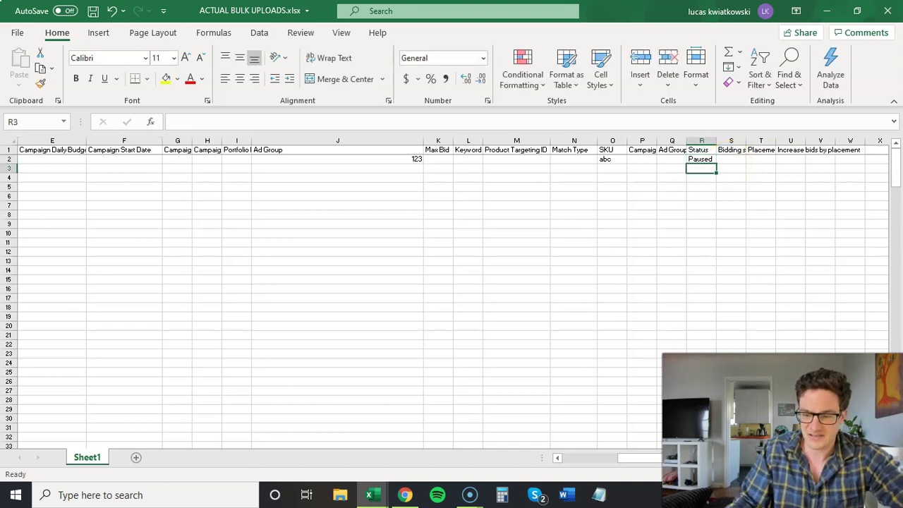
{"action": "scroll", "coordinate": [712, 337], "scroll_direction": "up", "scroll_amount": 5}
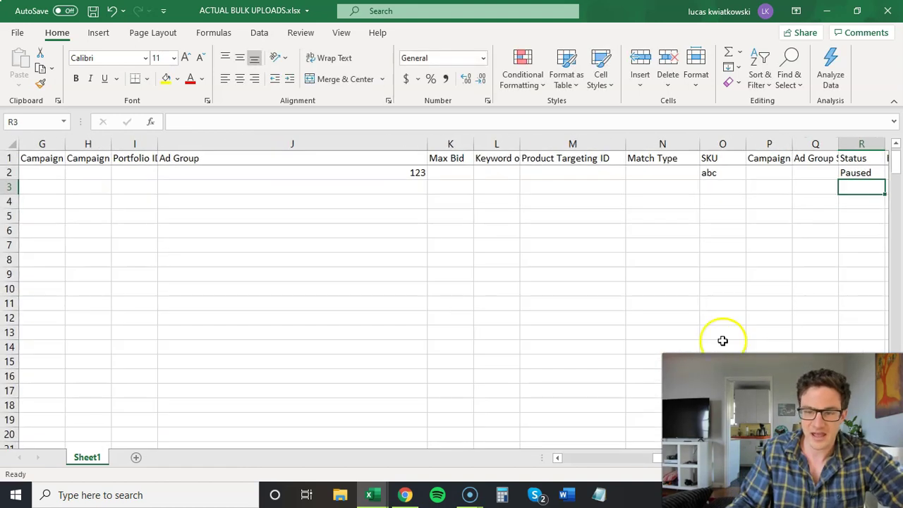
{"action": "scroll", "coordinate": [671, 275], "scroll_direction": "up", "scroll_amount": 1}
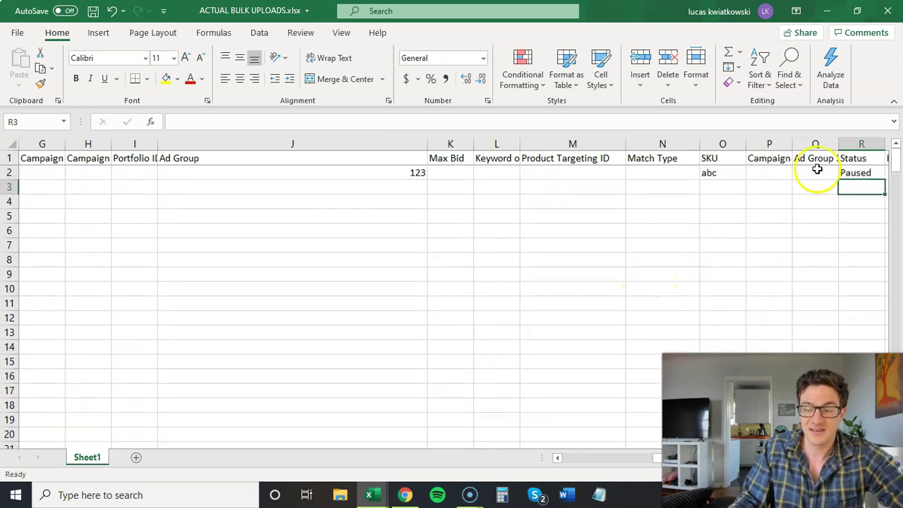
{"action": "left_click_drag", "start_coordinate": [849, 175], "coordinate": [402, 186]}
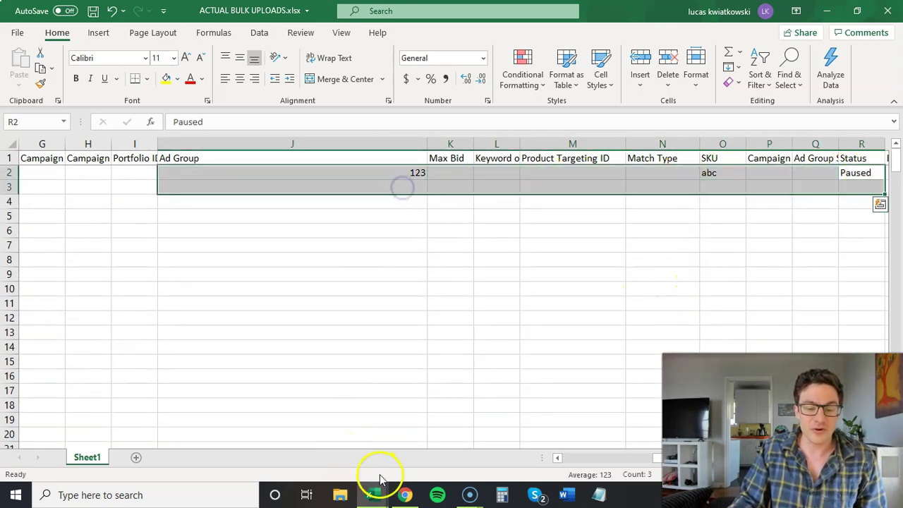
Copy campaign, ad group and SKU for the report's top eight rows.
{"action": "mouse_move", "coordinate": [377, 498]}
{"action": "left_click", "coordinate": [328, 439]}
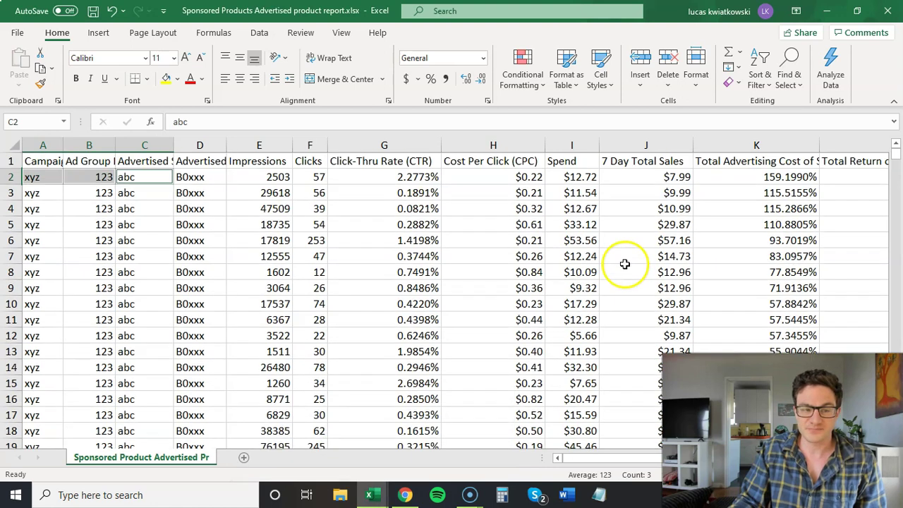
{"action": "left_click_drag", "start_coordinate": [36, 177], "coordinate": [145, 287]}
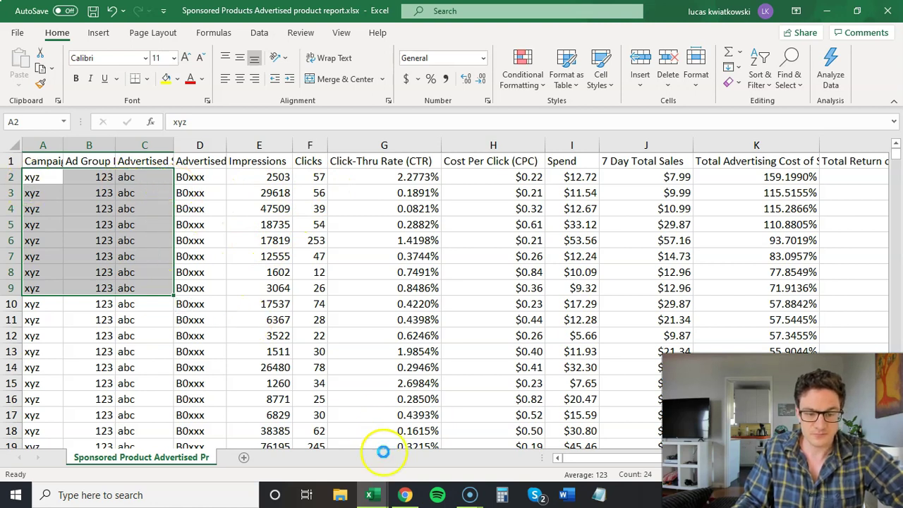
{"action": "key", "text": "ctrl+c"}
Paste the block into D2 of ACTUAL BULK UPLOADS, filling rows 2–9.
{"action": "left_click", "coordinate": [413, 444]}
{"action": "scroll", "coordinate": [600, 301], "scroll_direction": "down", "scroll_amount": 1}
{"action": "scroll", "coordinate": [424, 244], "scroll_direction": "up", "scroll_amount": 1}
{"action": "scroll", "coordinate": [302, 254], "scroll_direction": "left", "scroll_amount": 2}
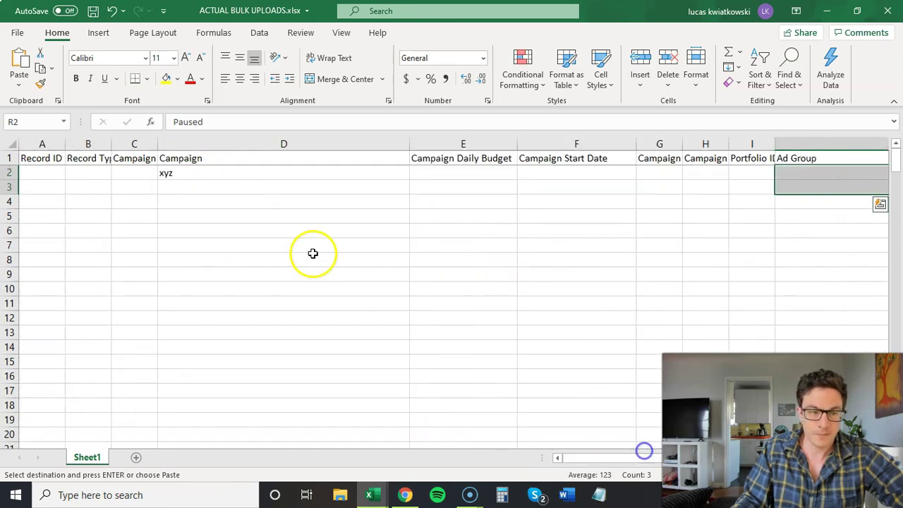
{"action": "left_click", "coordinate": [176, 173]}
{"action": "key", "text": "ctrl+v"}
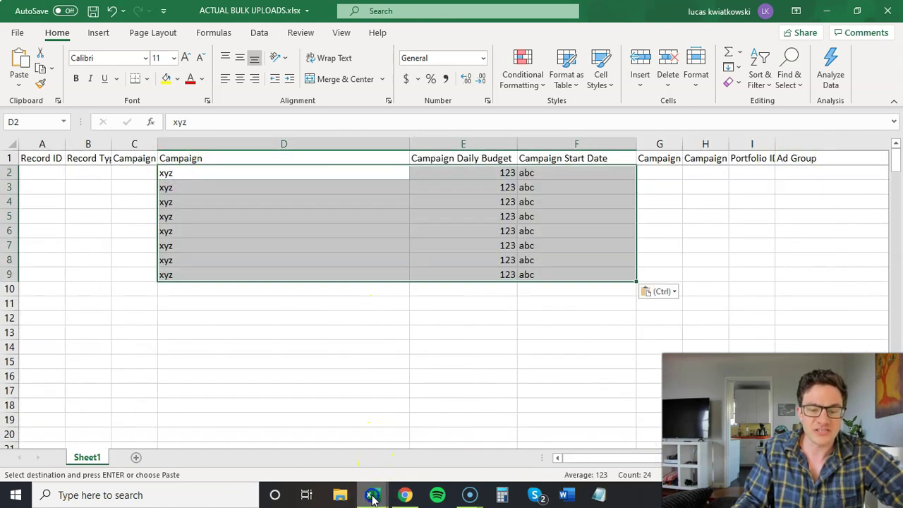
Sort the report by Clicks largest first, then by 7 Day Total Sales smallest first.
{"action": "left_click", "coordinate": [369, 495]}
{"action": "left_click", "coordinate": [296, 432]}
{"action": "key", "text": "Escape"}
{"action": "left_click", "coordinate": [312, 177]}
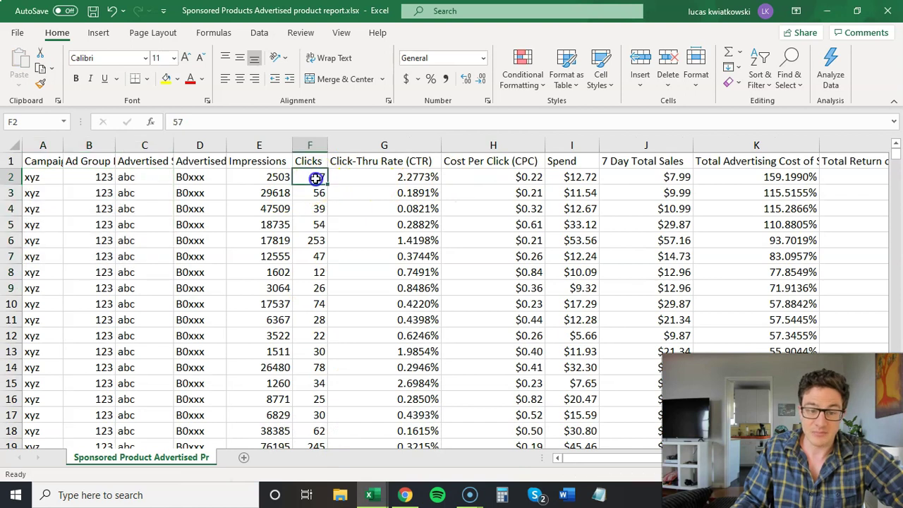
{"action": "left_click", "coordinate": [760, 74]}
{"action": "left_click", "coordinate": [791, 120]}
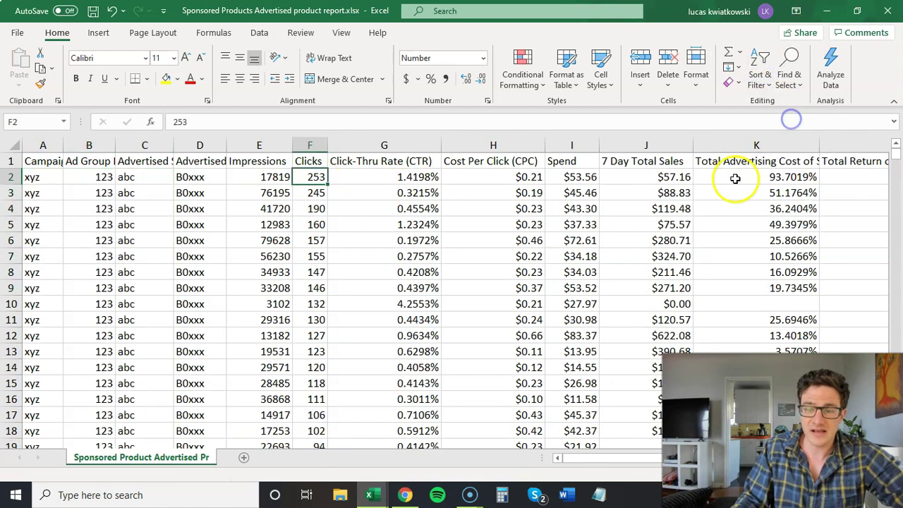
{"action": "left_click", "coordinate": [645, 177]}
{"action": "left_click", "coordinate": [760, 74]}
{"action": "left_click", "coordinate": [783, 101]}
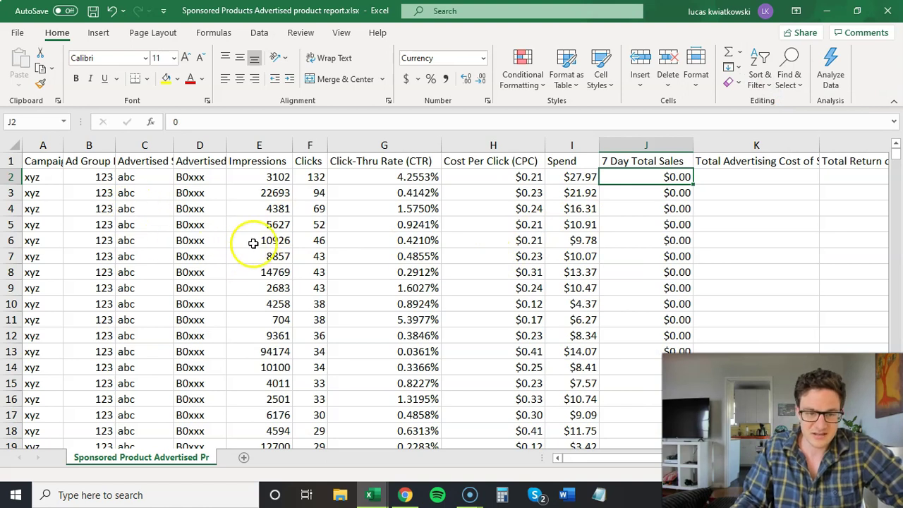
Copy campaign, ad group and SKU for the top 16 zero-sales rows (A2:C17).
{"action": "scroll", "coordinate": [262, 228], "scroll_direction": "down", "scroll_amount": 2}
{"action": "scroll", "coordinate": [254, 233], "scroll_direction": "up", "scroll_amount": 2}
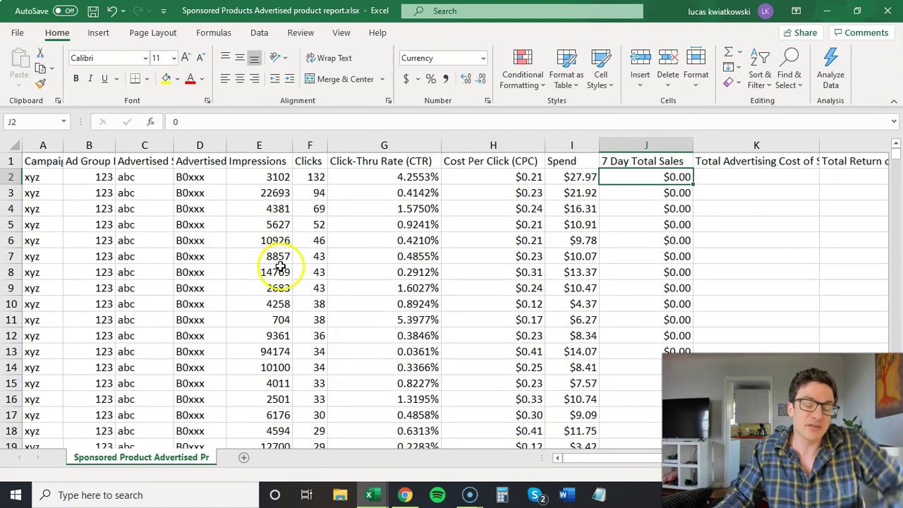
{"action": "left_click", "coordinate": [41, 179]}
{"action": "left_click", "coordinate": [574, 177]}
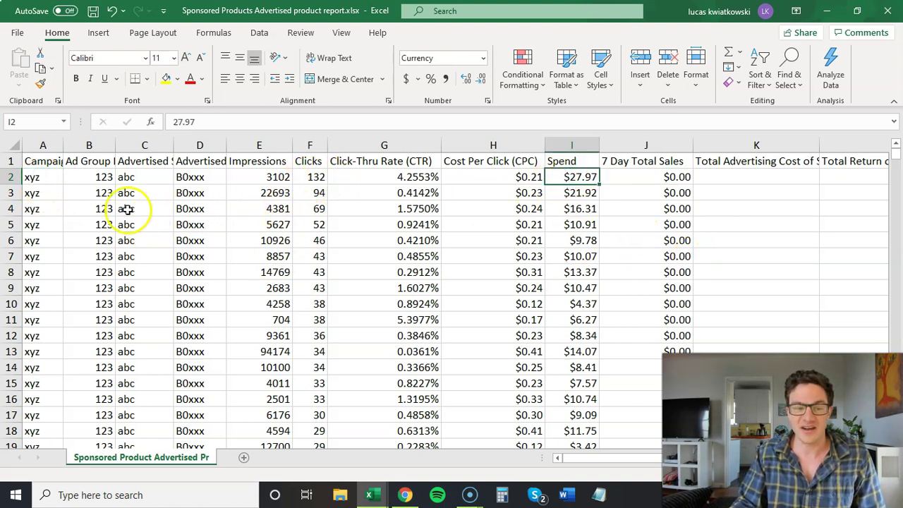
{"action": "left_click_drag", "start_coordinate": [40, 177], "coordinate": [137, 177]}
{"action": "left_click", "coordinate": [317, 177]}
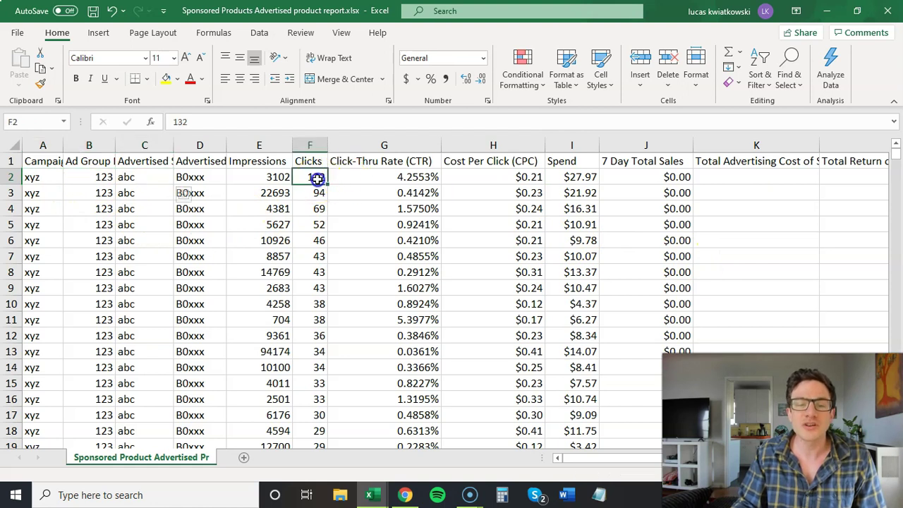
{"action": "left_click", "coordinate": [42, 179]}
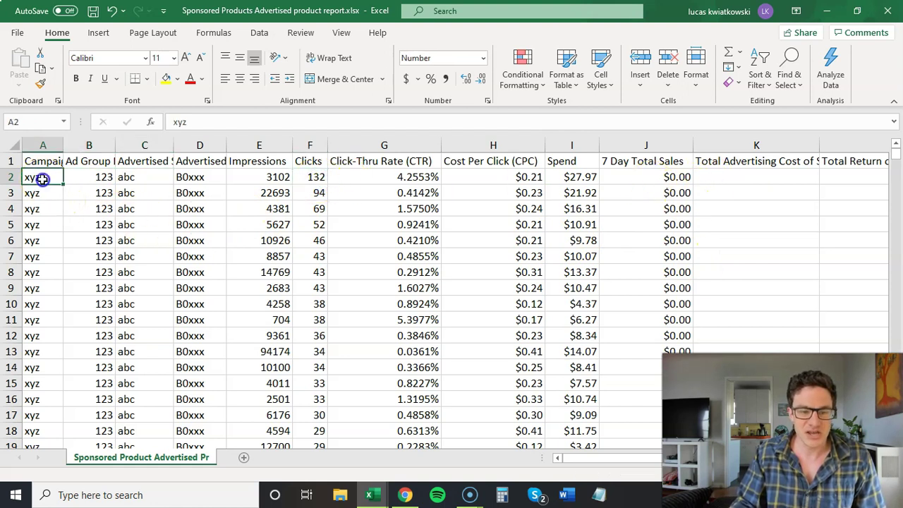
{"action": "left_click_drag", "start_coordinate": [42, 179], "coordinate": [128, 414]}
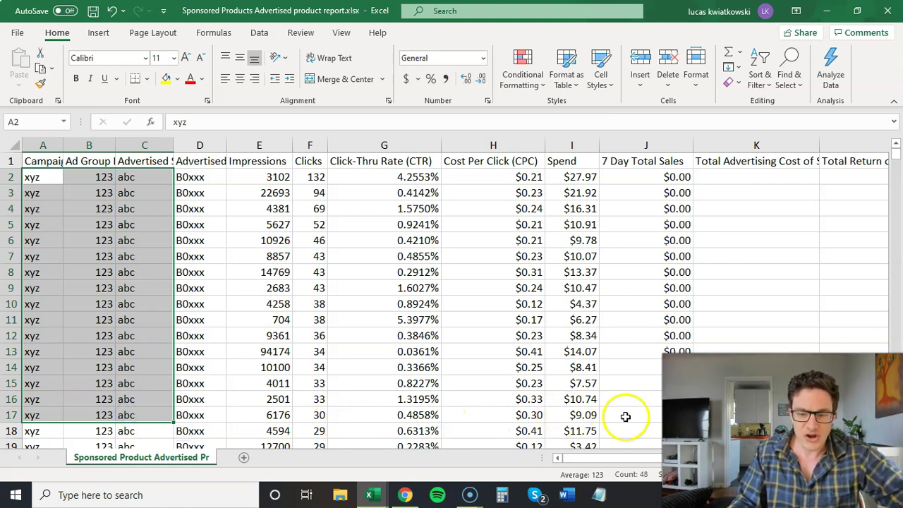
{"action": "key", "text": "ctrl+c"}
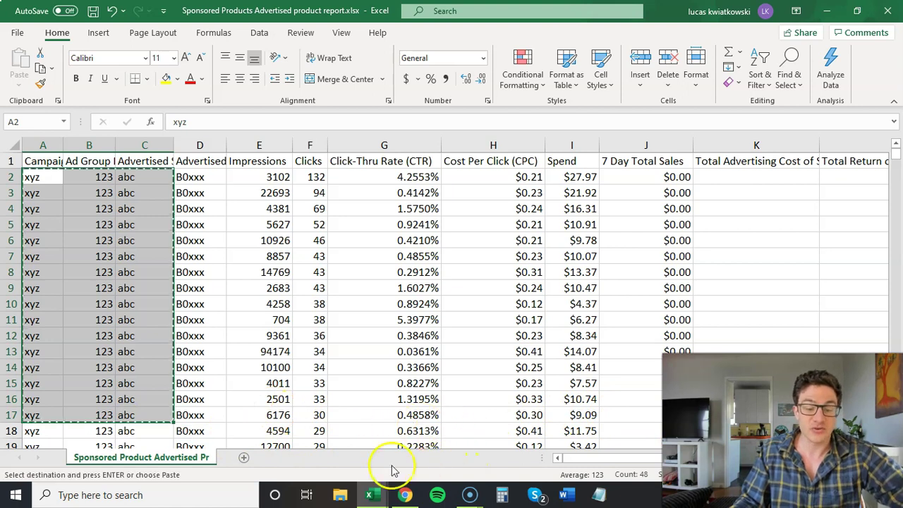
Paste the copied rows into ACTUAL BULK UPLOADS starting at D10.
{"action": "mouse_move", "coordinate": [369, 495]}
{"action": "left_click", "coordinate": [403, 448]}
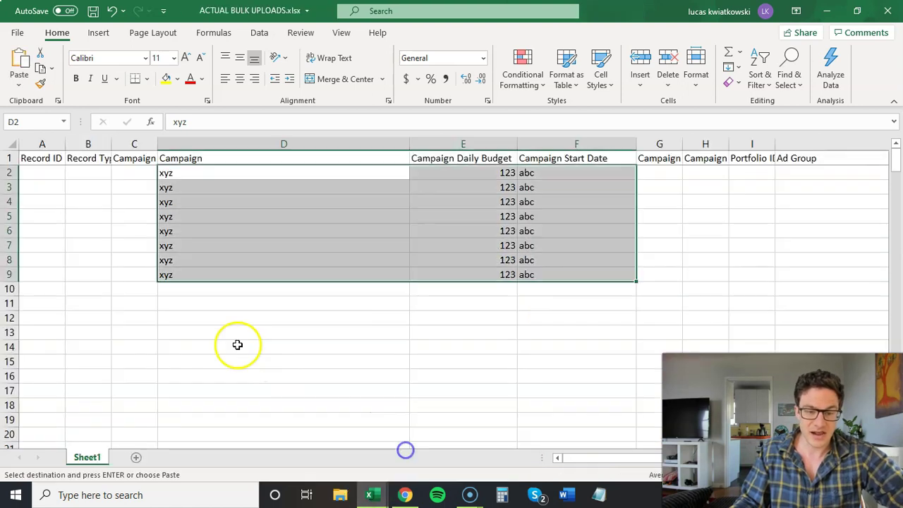
{"action": "left_click", "coordinate": [205, 287]}
{"action": "key", "text": "ctrl+v"}
Move all ad group values from column E into the Ad Group column.
{"action": "left_click", "coordinate": [504, 172]}
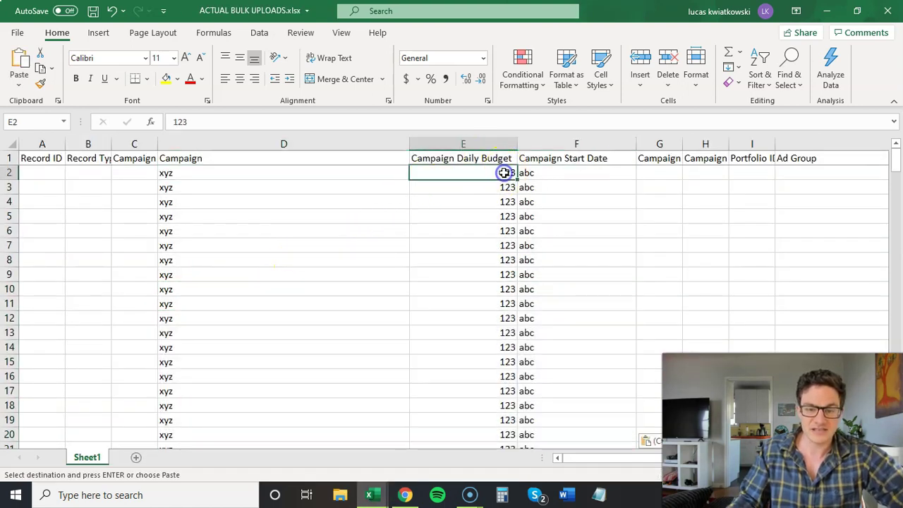
{"action": "key", "text": "ctrl+shift+Down"}
{"action": "key", "text": "ctrl+c"}
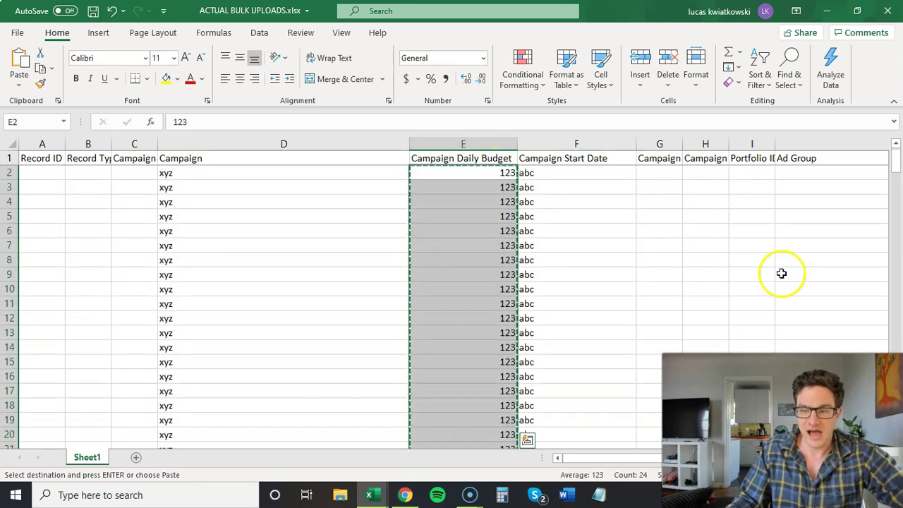
{"action": "left_click", "coordinate": [818, 172]}
{"action": "key", "text": "ctrl+v"}
Move all SKU values from column F into the SKU column.
{"action": "left_click", "coordinate": [546, 176]}
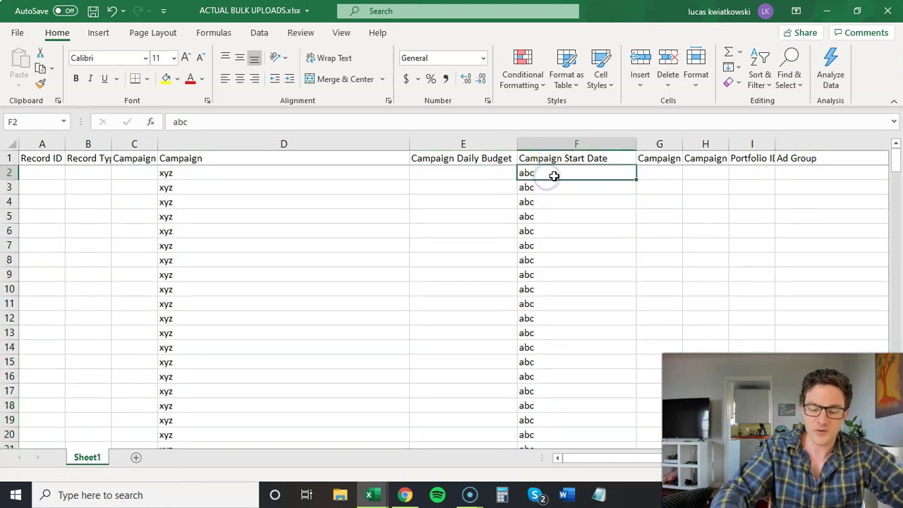
{"action": "key", "text": "ctrl+shift+Down"}
{"action": "key", "text": "ctrl+c"}
{"action": "scroll", "coordinate": [657, 212], "scroll_direction": "up", "scroll_amount": 2}
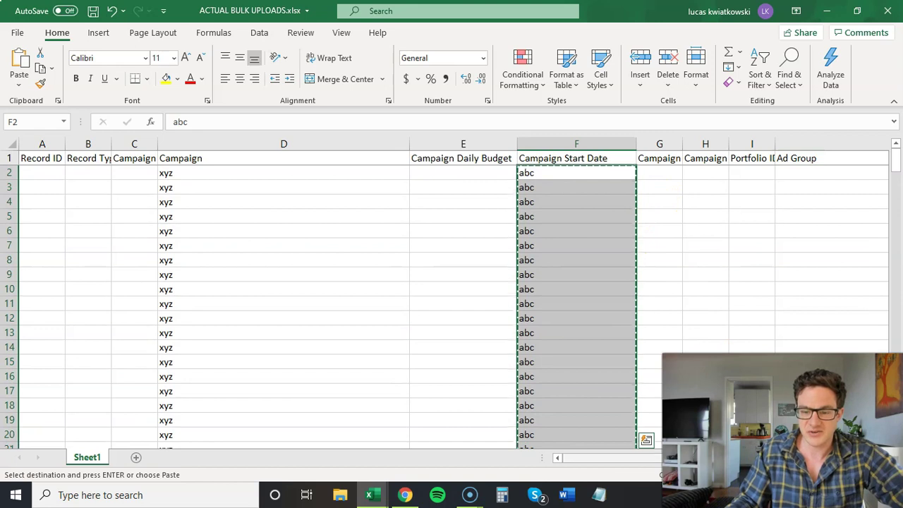
{"action": "scroll", "coordinate": [451, 296], "scroll_direction": "right", "scroll_amount": 2}
{"action": "scroll", "coordinate": [675, 161], "scroll_direction": "right", "scroll_amount": 3}
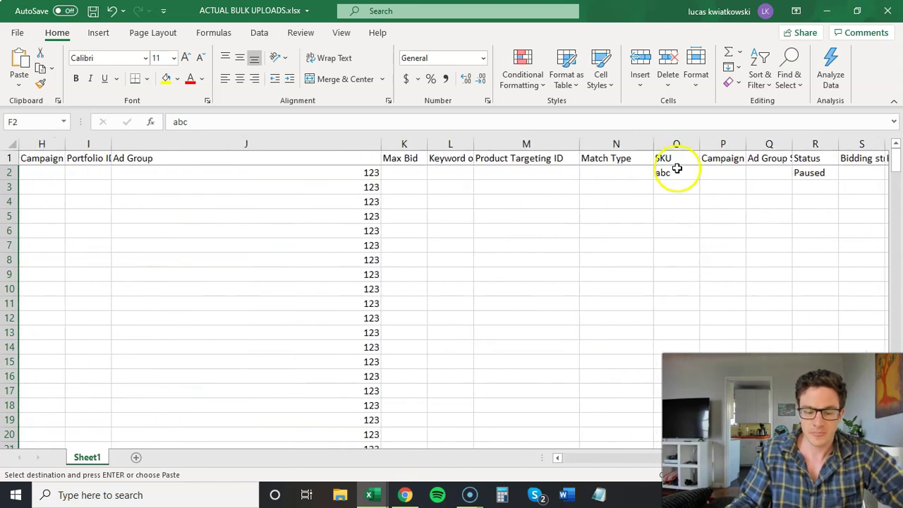
{"action": "left_click", "coordinate": [677, 168]}
{"action": "key", "text": "ctrl+v"}
Fill the Paused status from R2 down through row 25.
{"action": "left_click", "coordinate": [804, 174]}
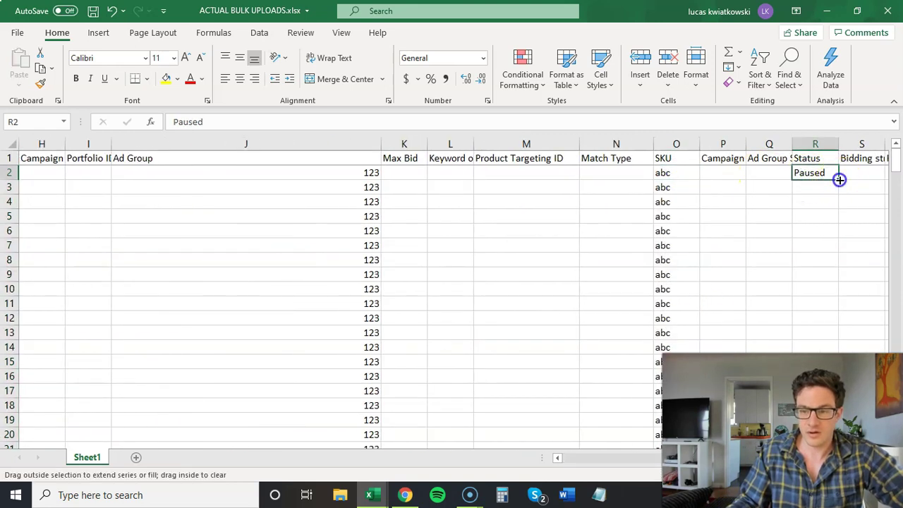
{"action": "double_click", "coordinate": [840, 180]}
{"action": "scroll", "coordinate": [516, 290], "scroll_direction": "down", "scroll_amount": 6}
{"action": "scroll", "coordinate": [574, 284], "scroll_direction": "up", "scroll_amount": 1}
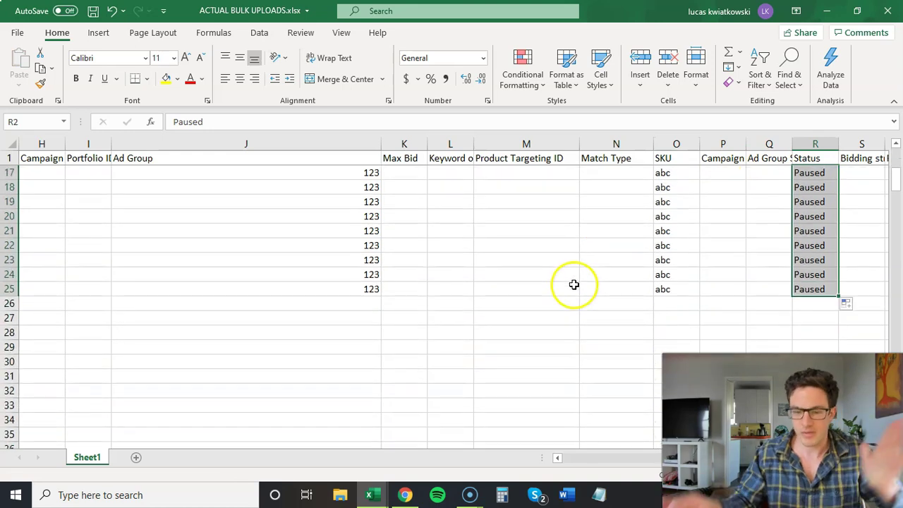
{"action": "scroll", "coordinate": [448, 343], "scroll_direction": "up", "scroll_amount": 5}
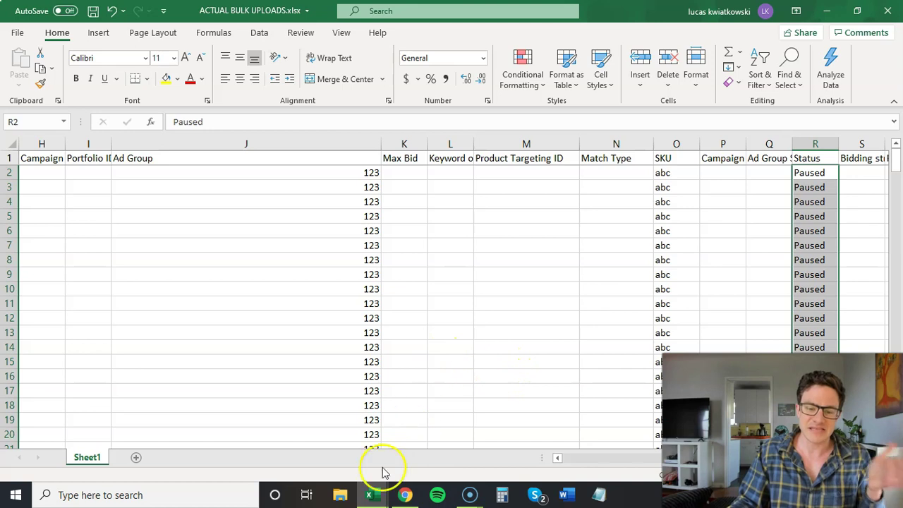
Bring back the Sponsored Products report with its zero-sales top rows and select cell G9.
{"action": "mouse_move", "coordinate": [375, 502]}
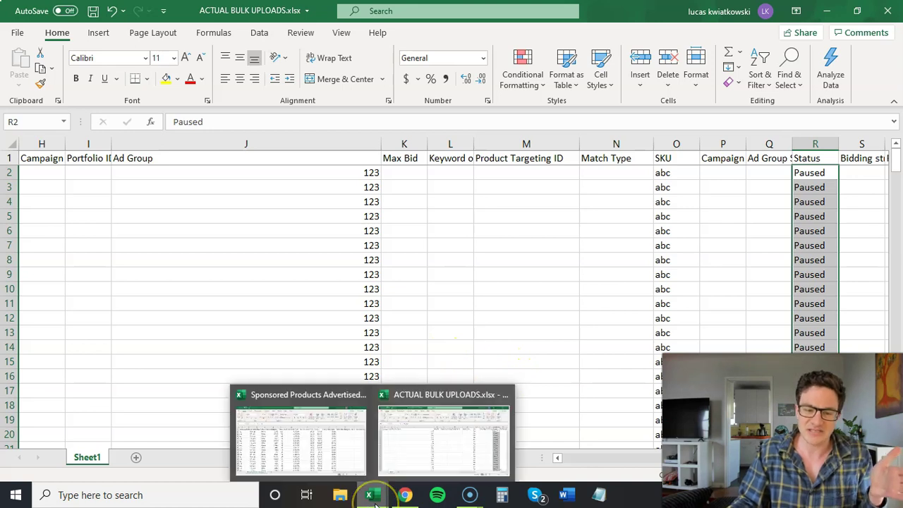
{"action": "left_click", "coordinate": [318, 446]}
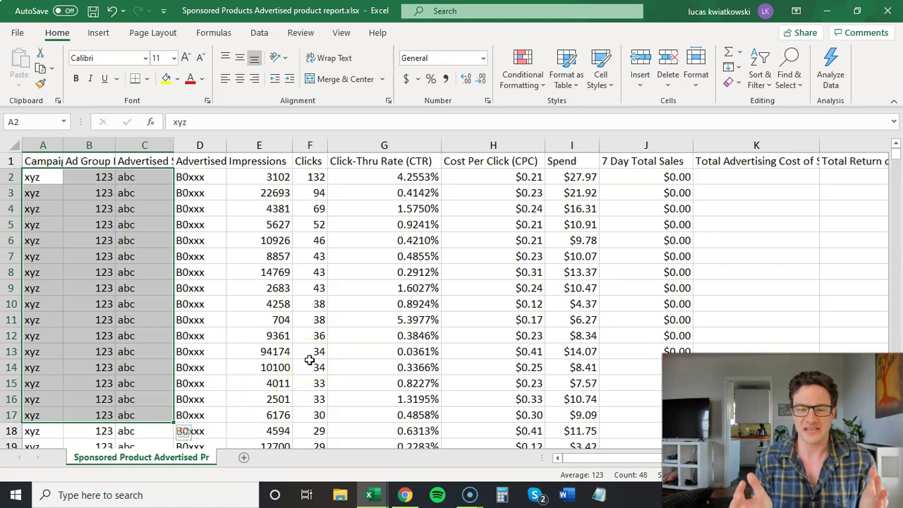
{"action": "left_click", "coordinate": [360, 283]}
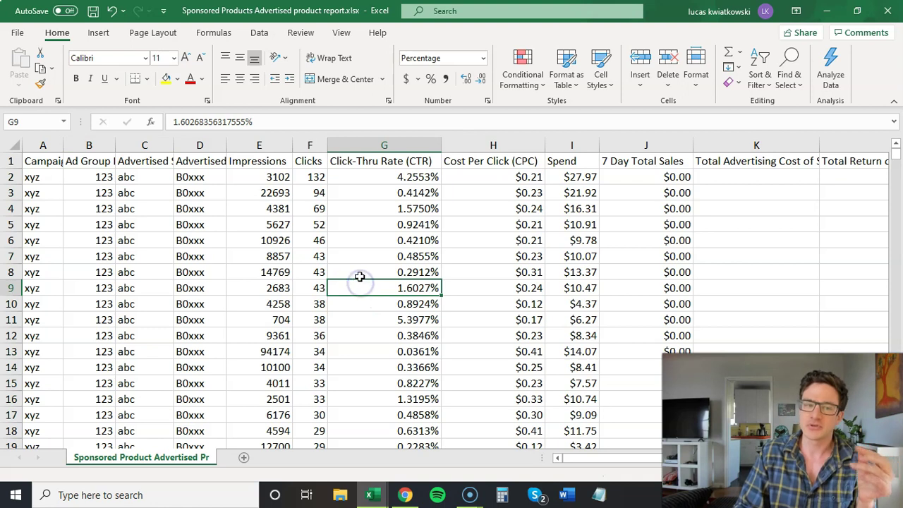